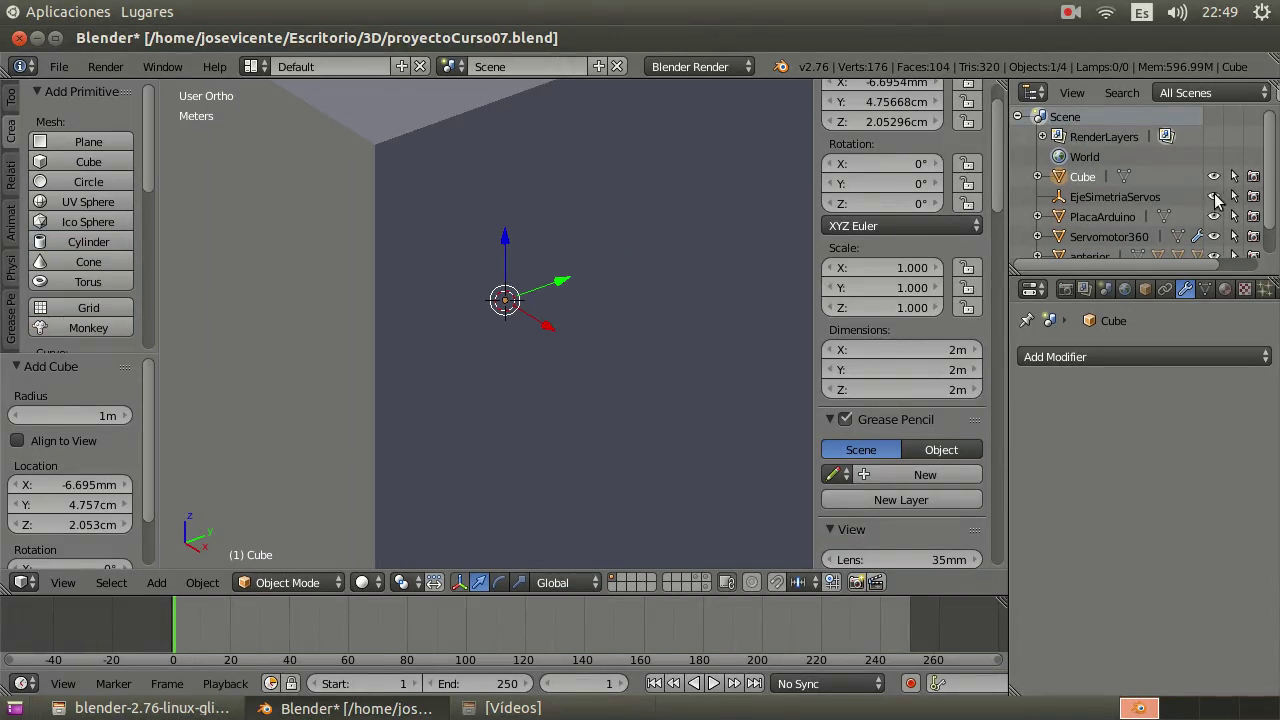
# - Hide the PlacaArduino and Servomotor360 objects from the scene view
pyautogui.click(1214, 216)
pyautogui.click(623, 318)
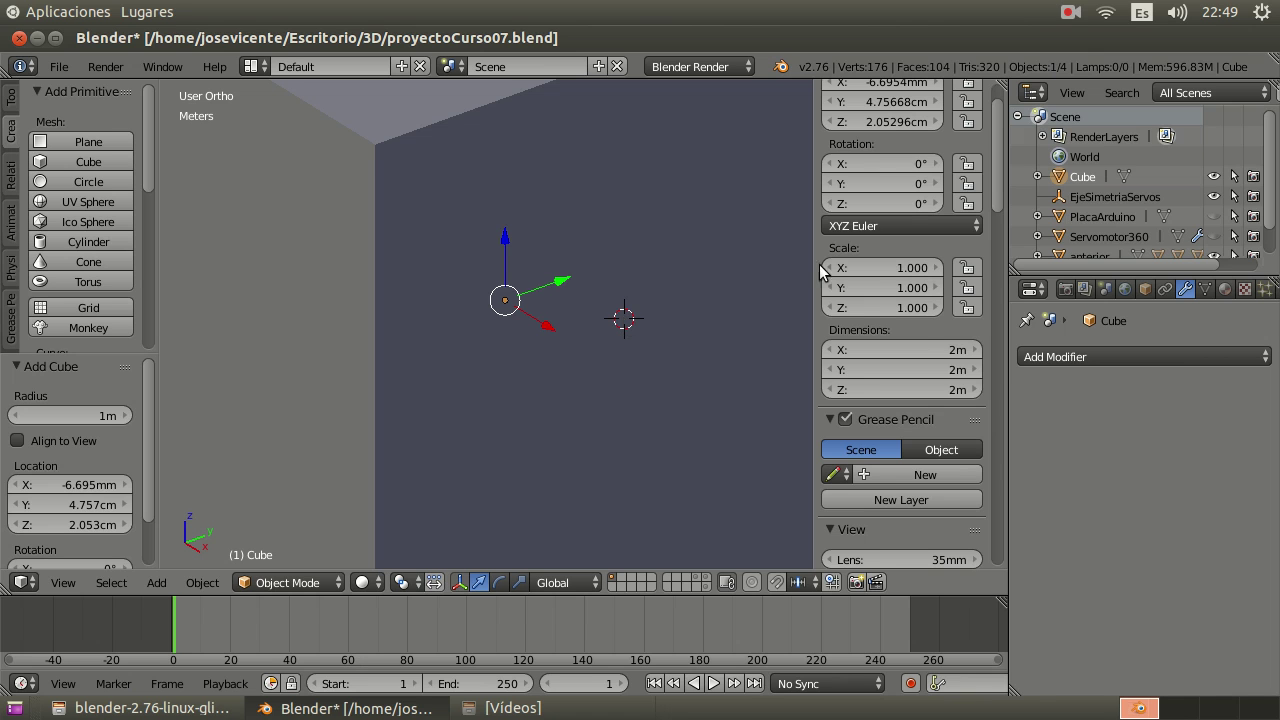
# - Resize the cube into a thin plate with dimensions X 1 mm, Y 45 mm and Z 20 mm
pyautogui.scroll(3, 931, 252)
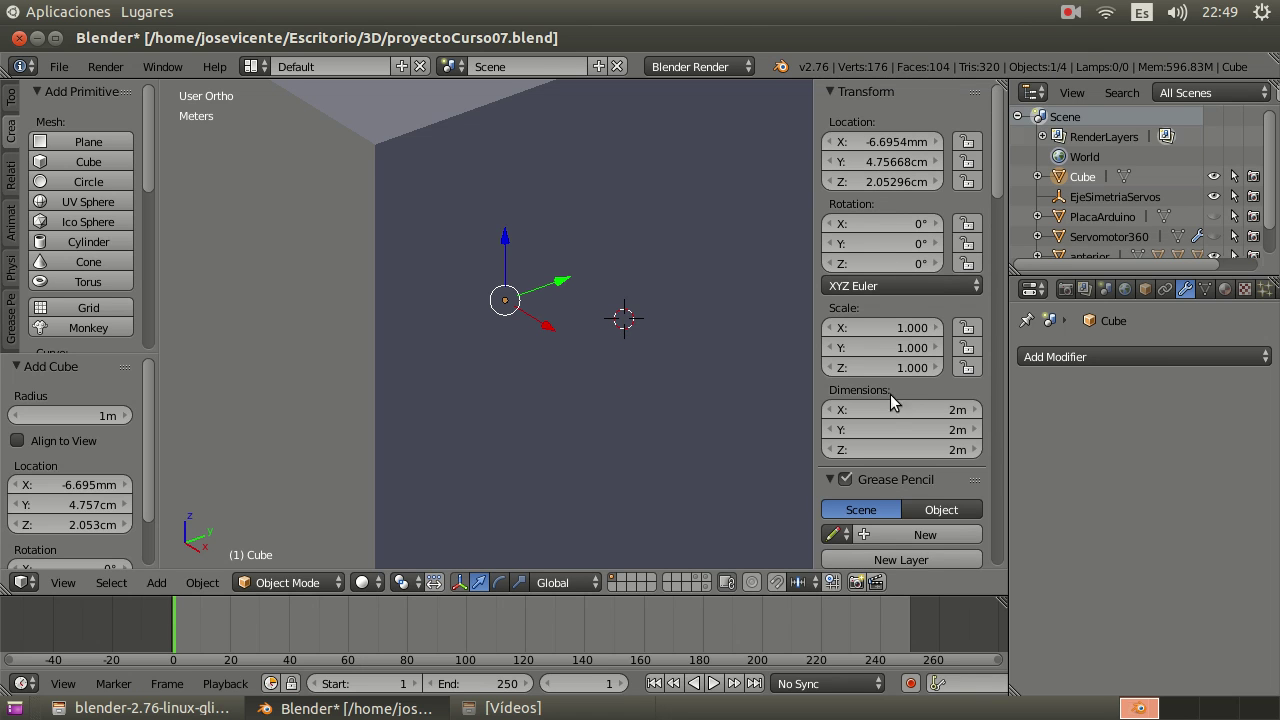
pyautogui.click(899, 425)
pyautogui.write('45mm')
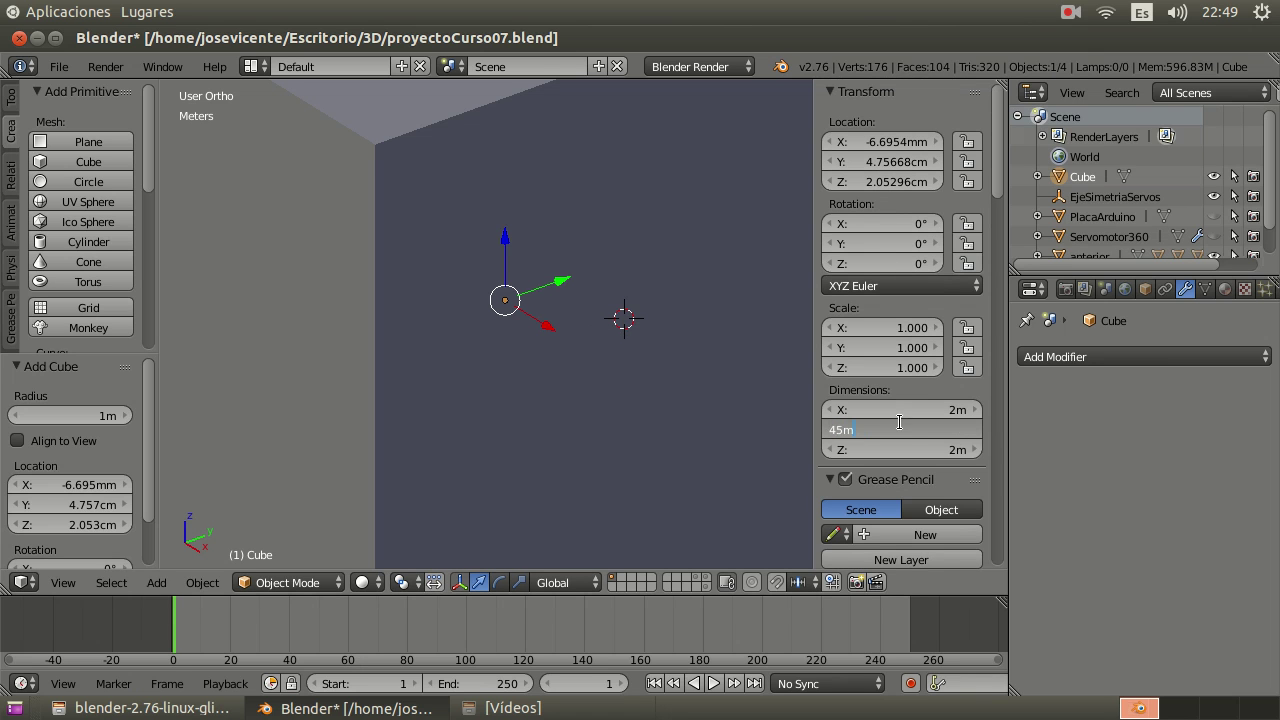
pyautogui.press('Return')
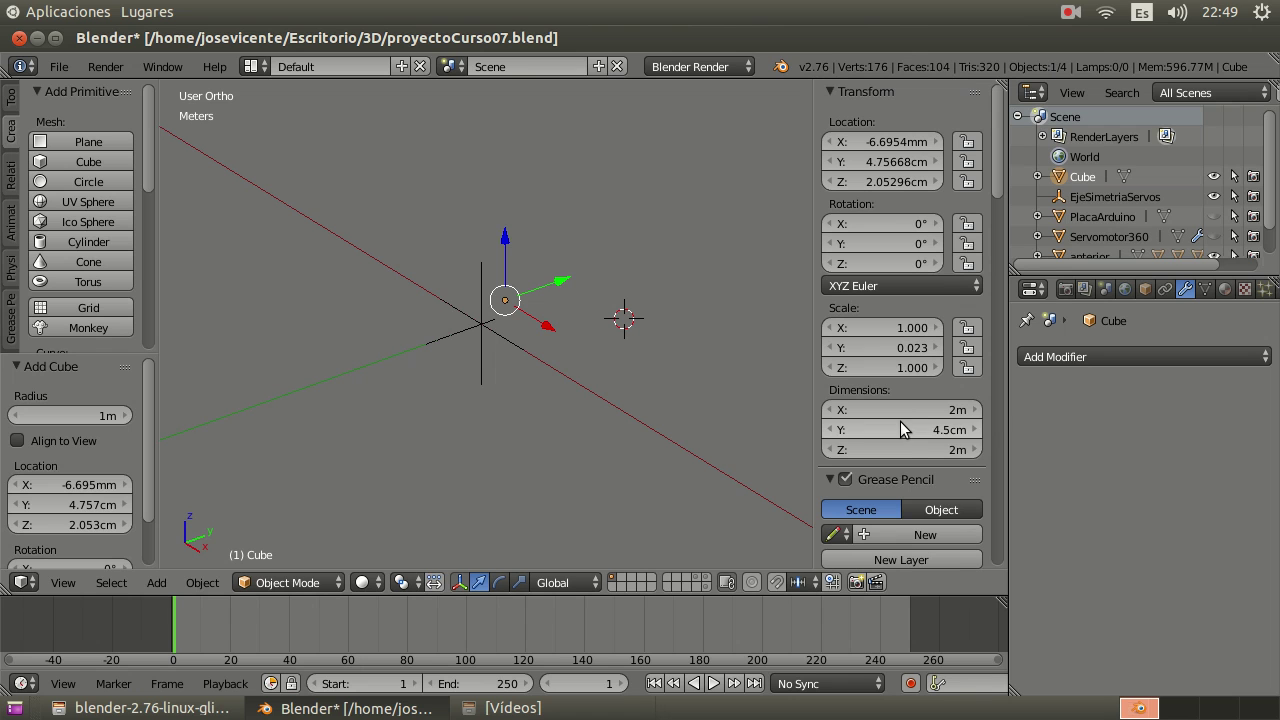
pyautogui.click(900, 444)
pyautogui.write('2')
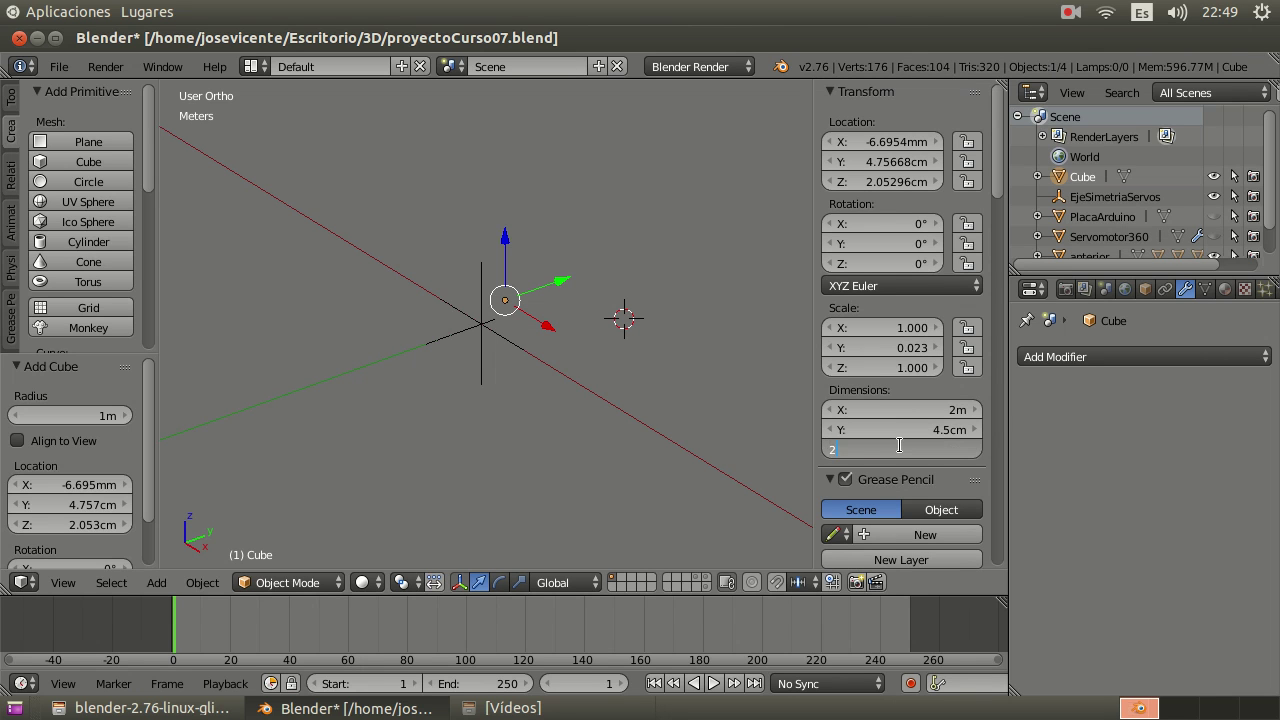
pyautogui.write('0mm')
pyautogui.press('Return')
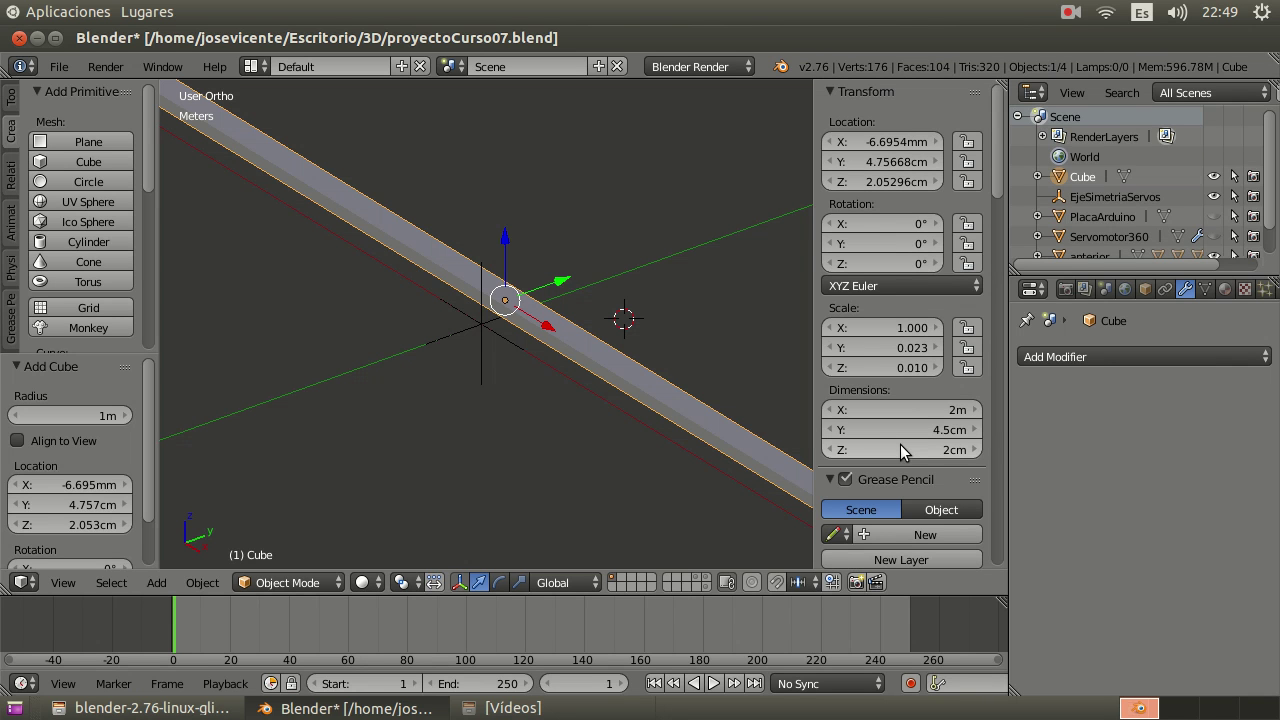
pyautogui.click(907, 410)
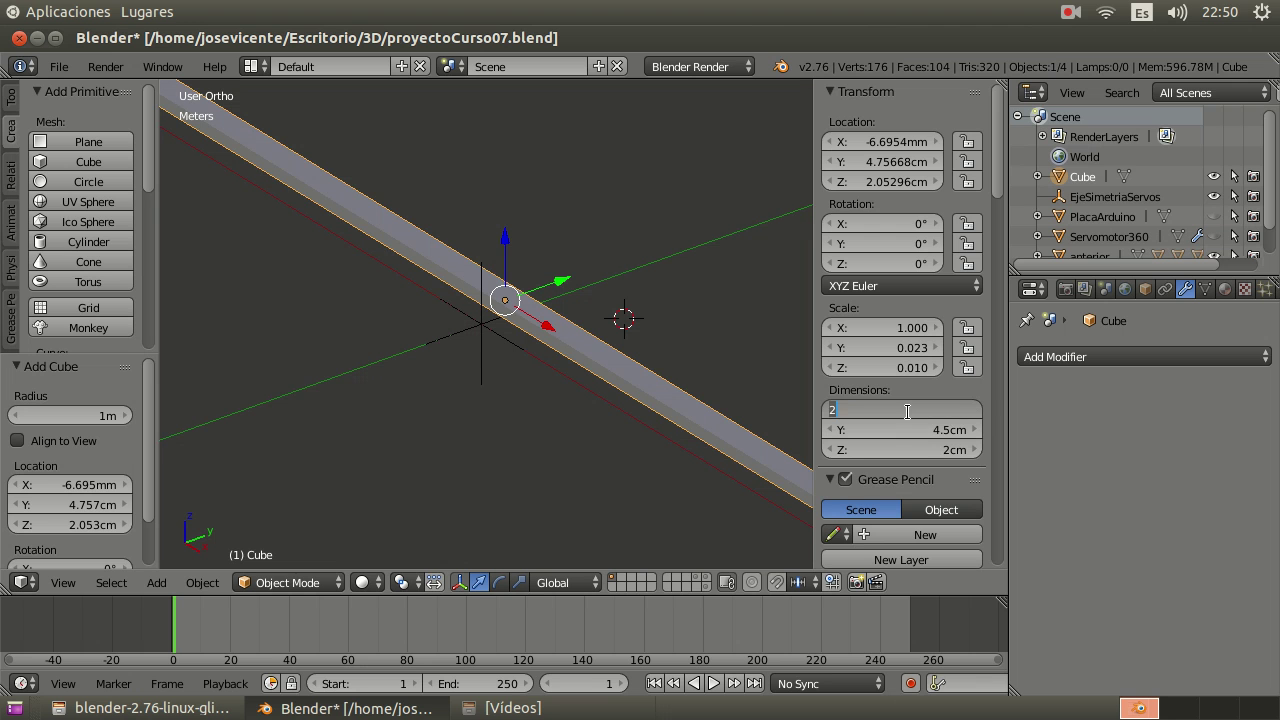
pyautogui.write('1mm')
pyautogui.press('Return')
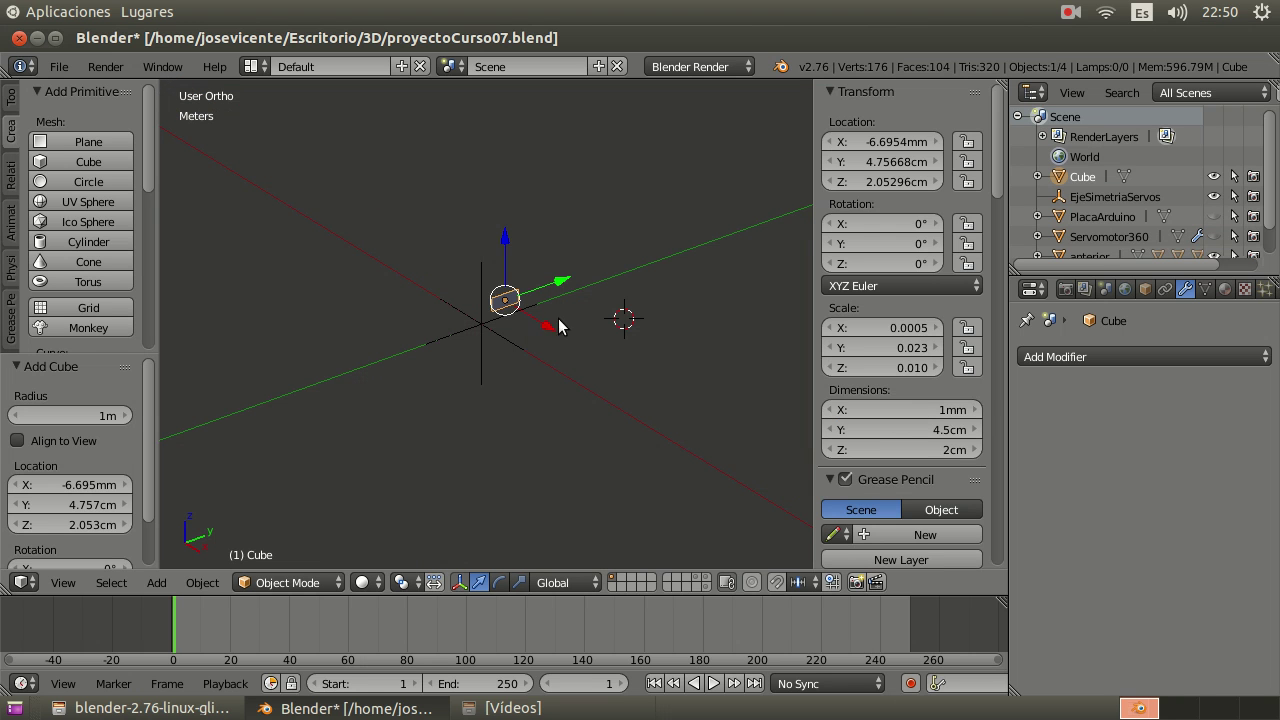
# - Place the plate at the world origin by setting its X, Y and Z location to 0
pyautogui.moveTo(560, 327); pyautogui.dragTo(948, 222, button='middle')
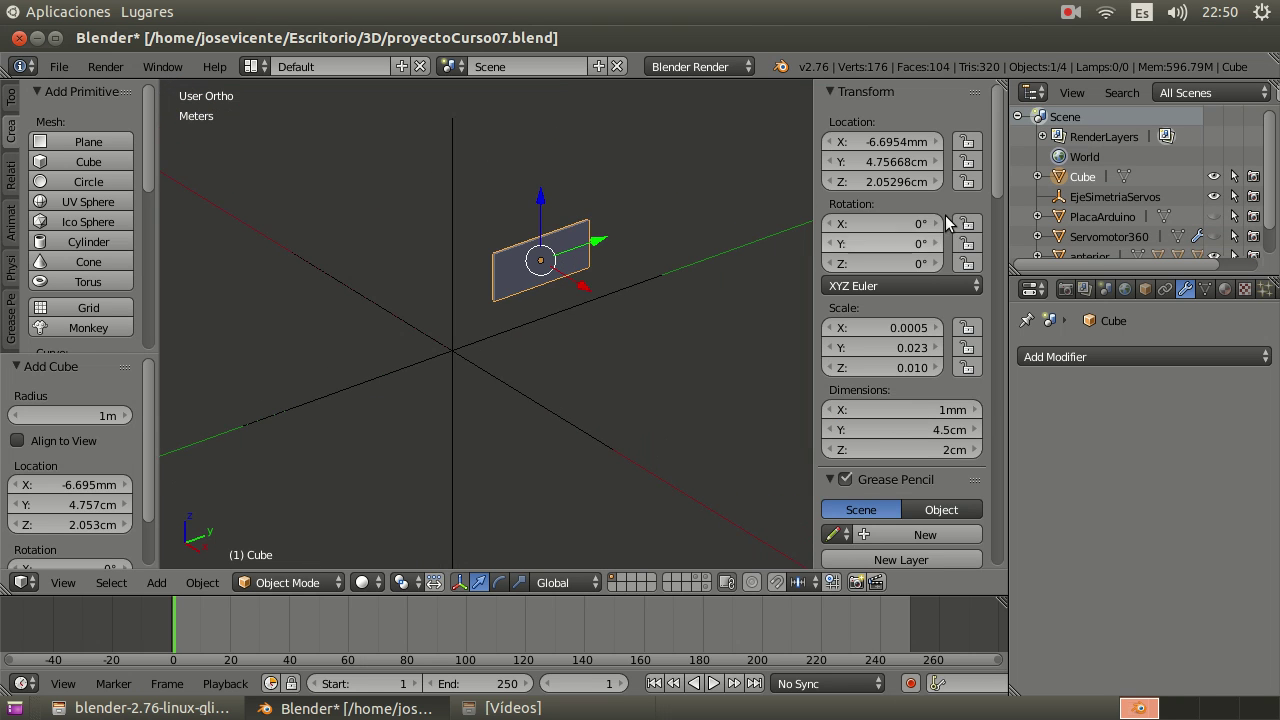
pyautogui.click(904, 144)
pyautogui.write('0')
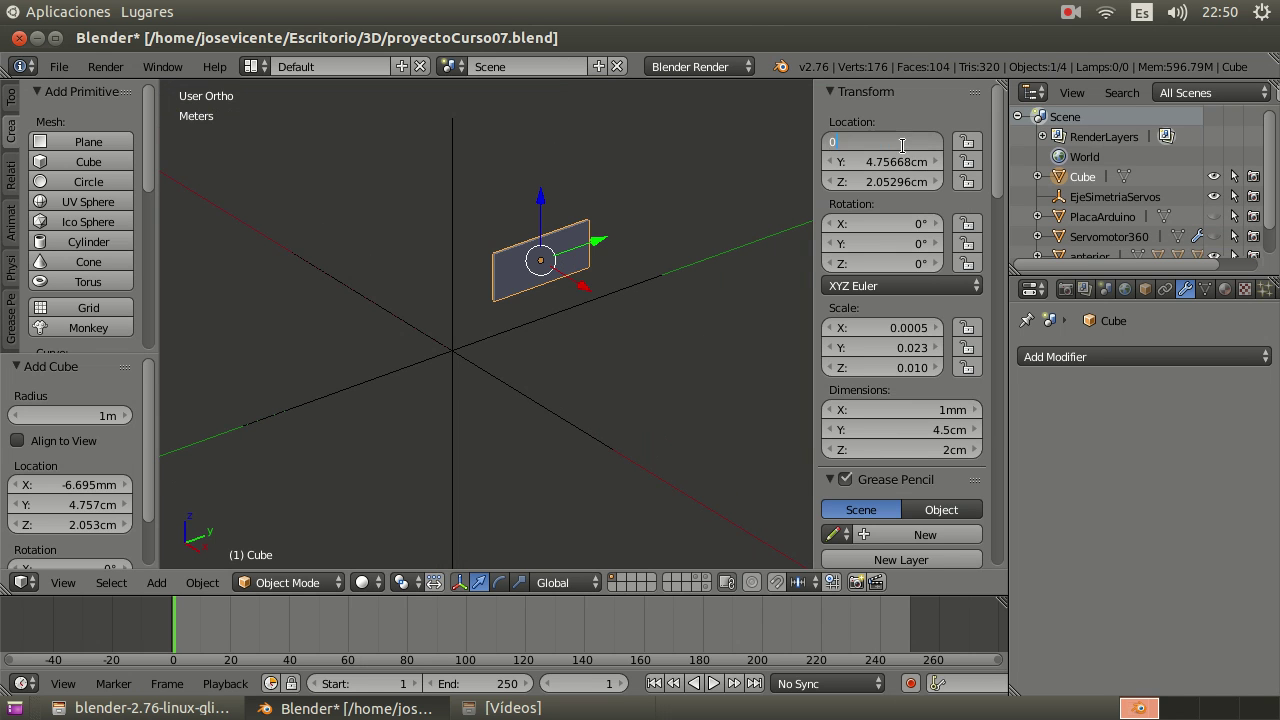
pyautogui.press('Tab')
pyautogui.write('0')
pyautogui.press('Tab')
pyautogui.write('0')
pyautogui.press('Tab')
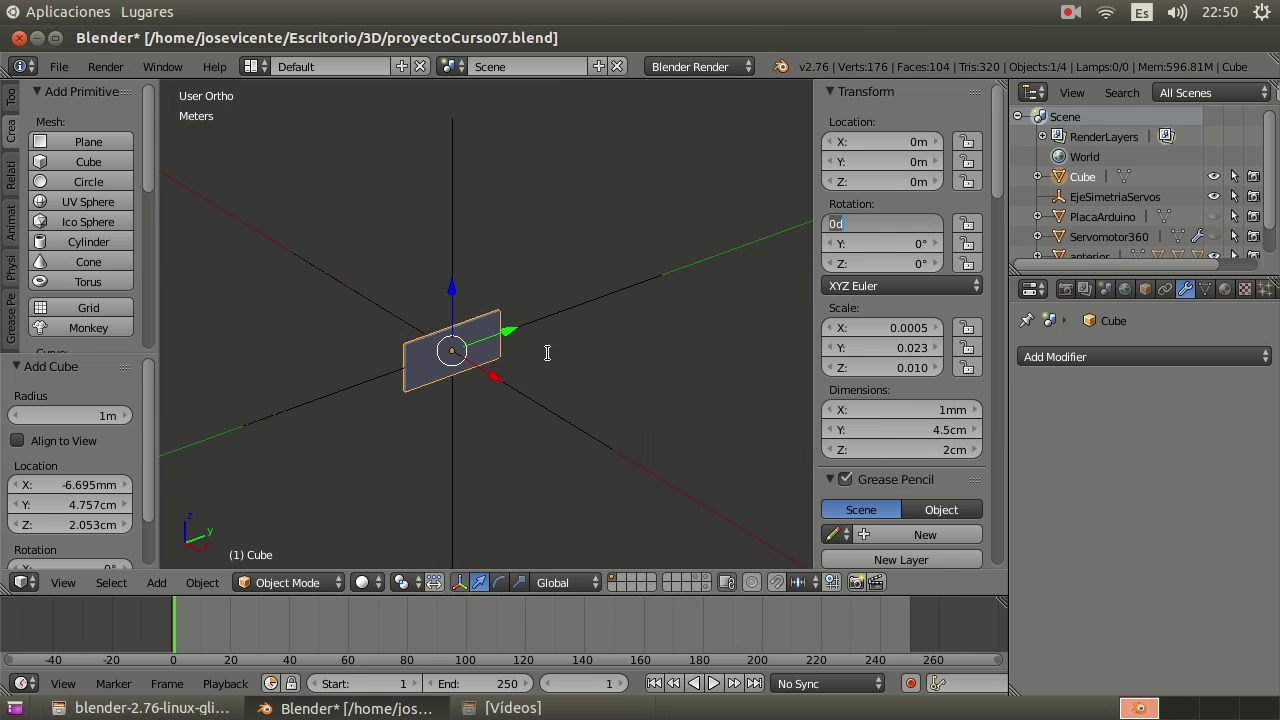
pyautogui.press('Return')
# - Add a cylinder and set its dimensions to X 1.5 cm, Y 1.5 cm and Z 1.2 cm
pyautogui.scroll(6, 471, 300)
pyautogui.keyDown('shift'); pyautogui.moveTo(450, 342); pyautogui.dragTo(515, 278, button='middle'); pyautogui.keyUp('shift')
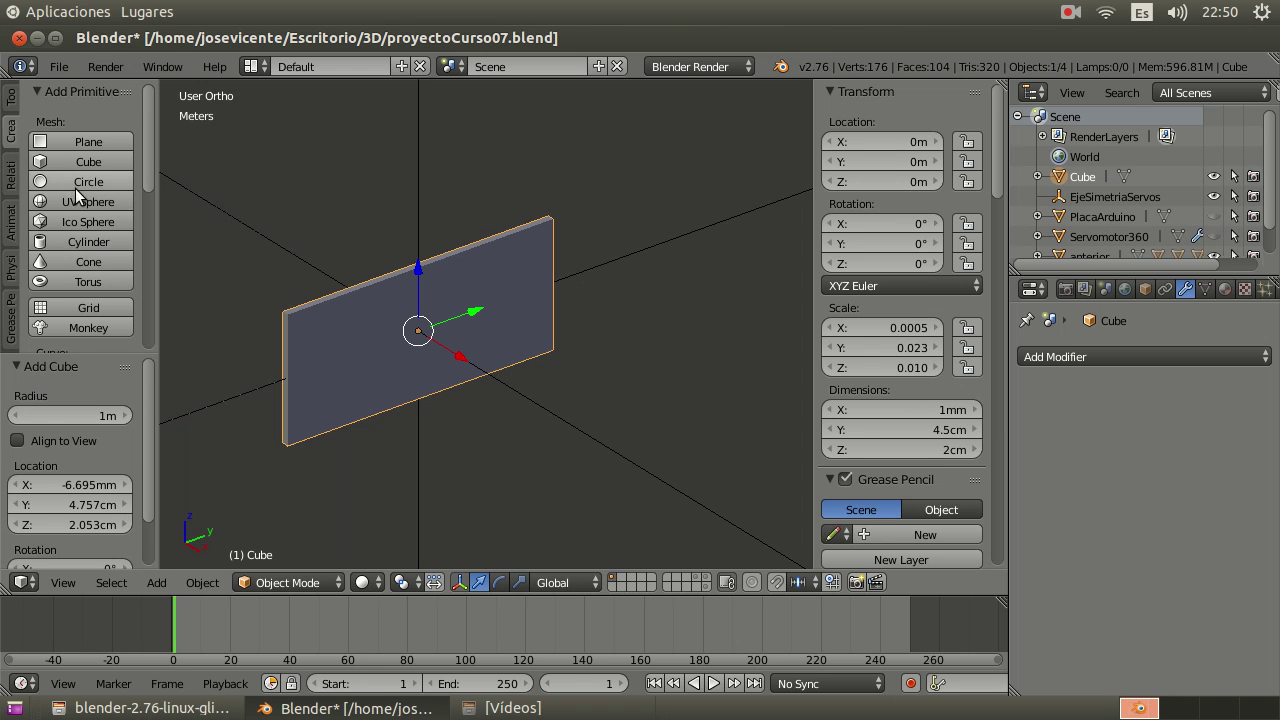
pyautogui.click(66, 244)
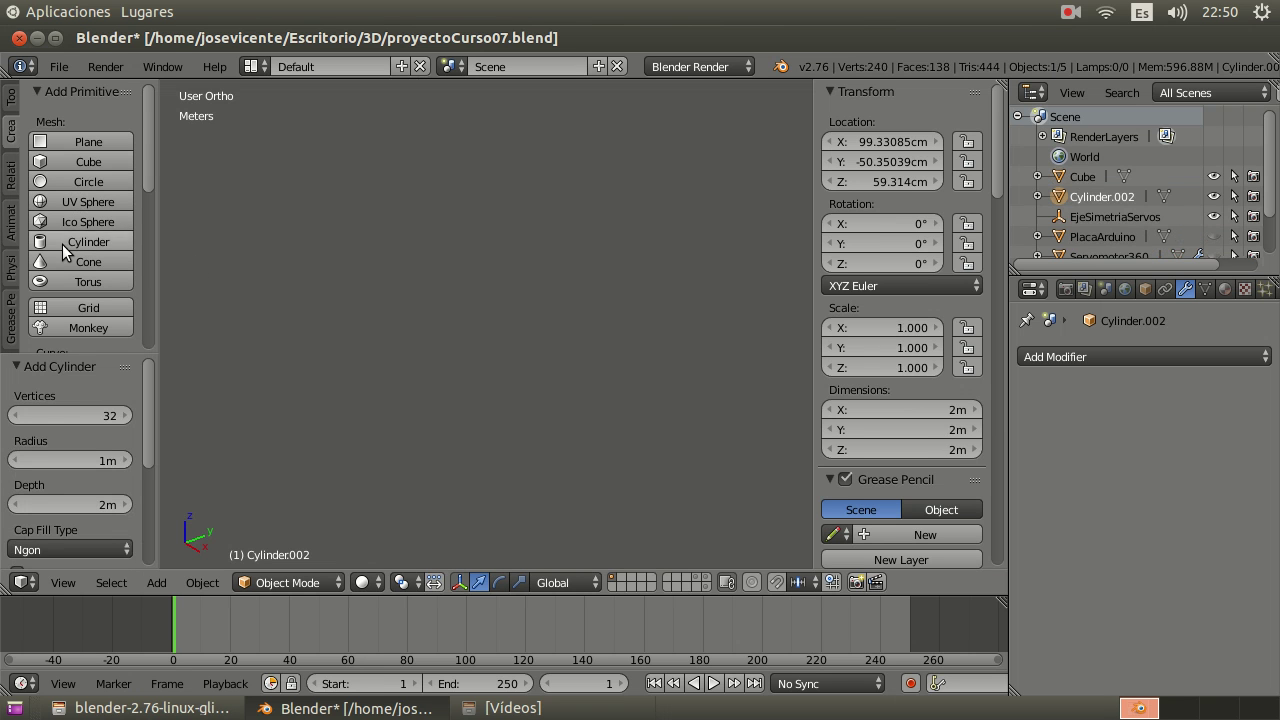
pyautogui.click(882, 409)
pyautogui.write('1.5')
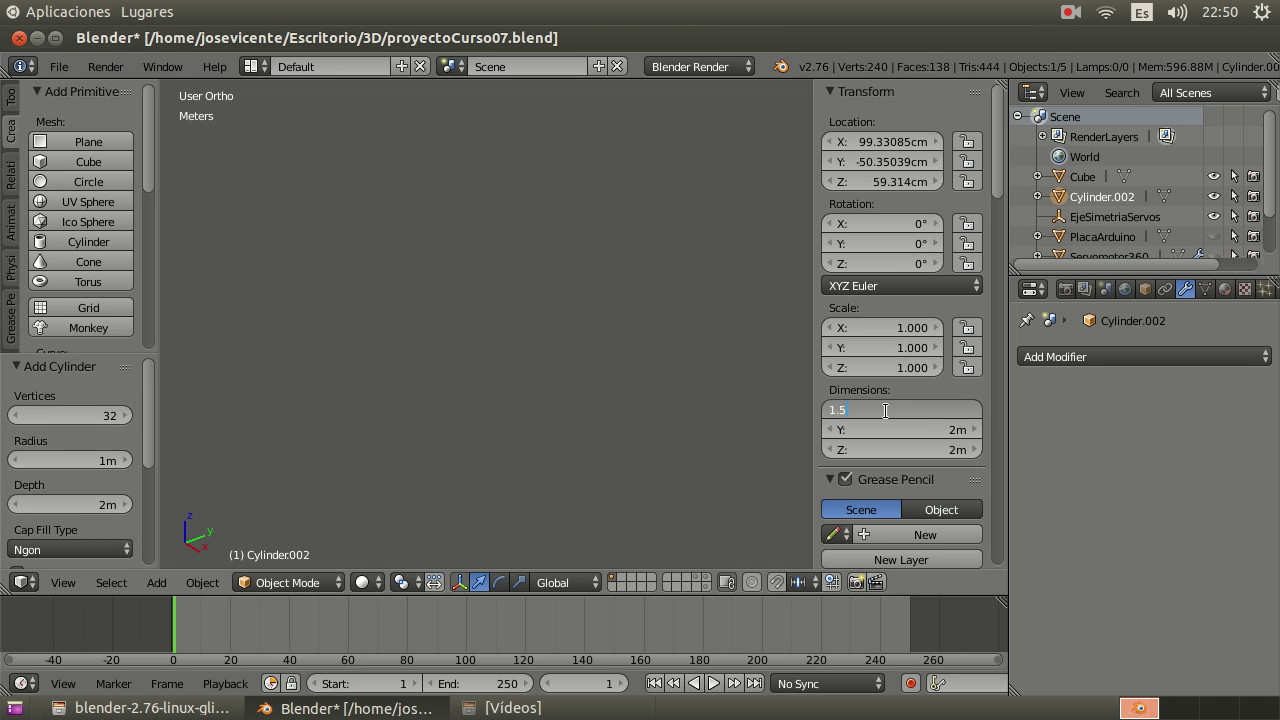
pyautogui.write('cm')
pyautogui.press('Tab')
pyautogui.write('1')
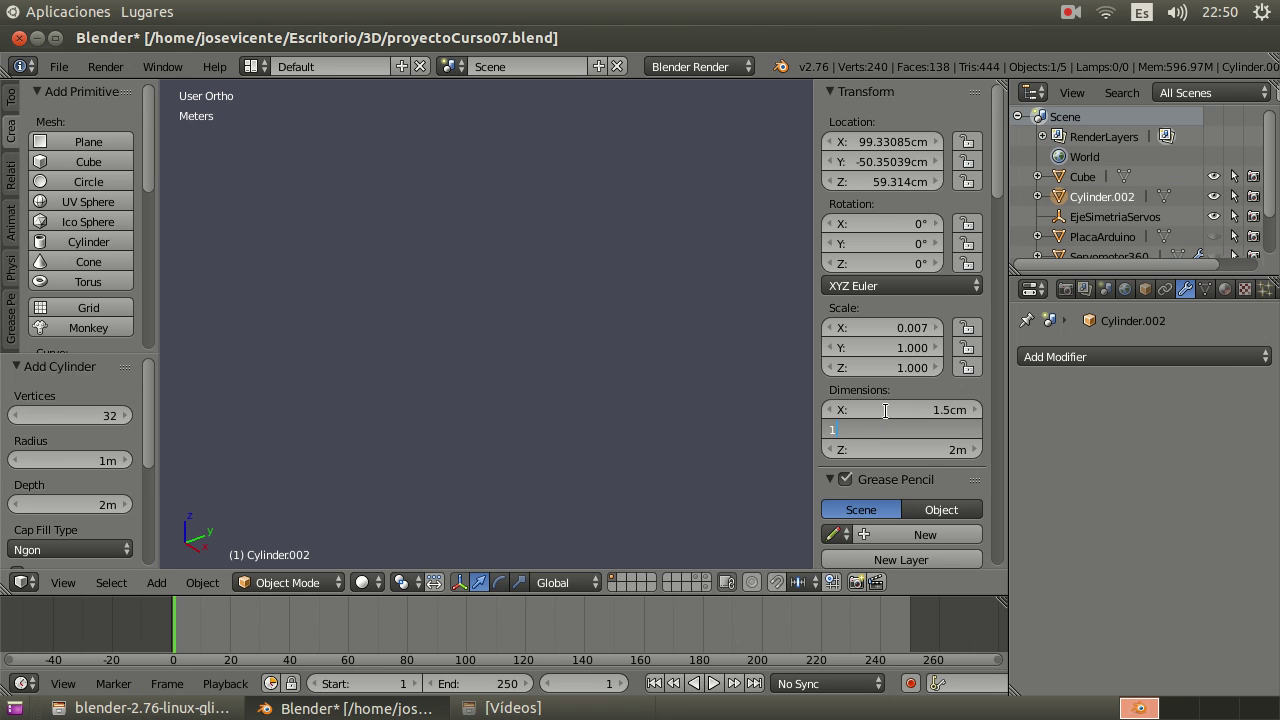
pyautogui.write('.5cm')
pyautogui.press('Tab')
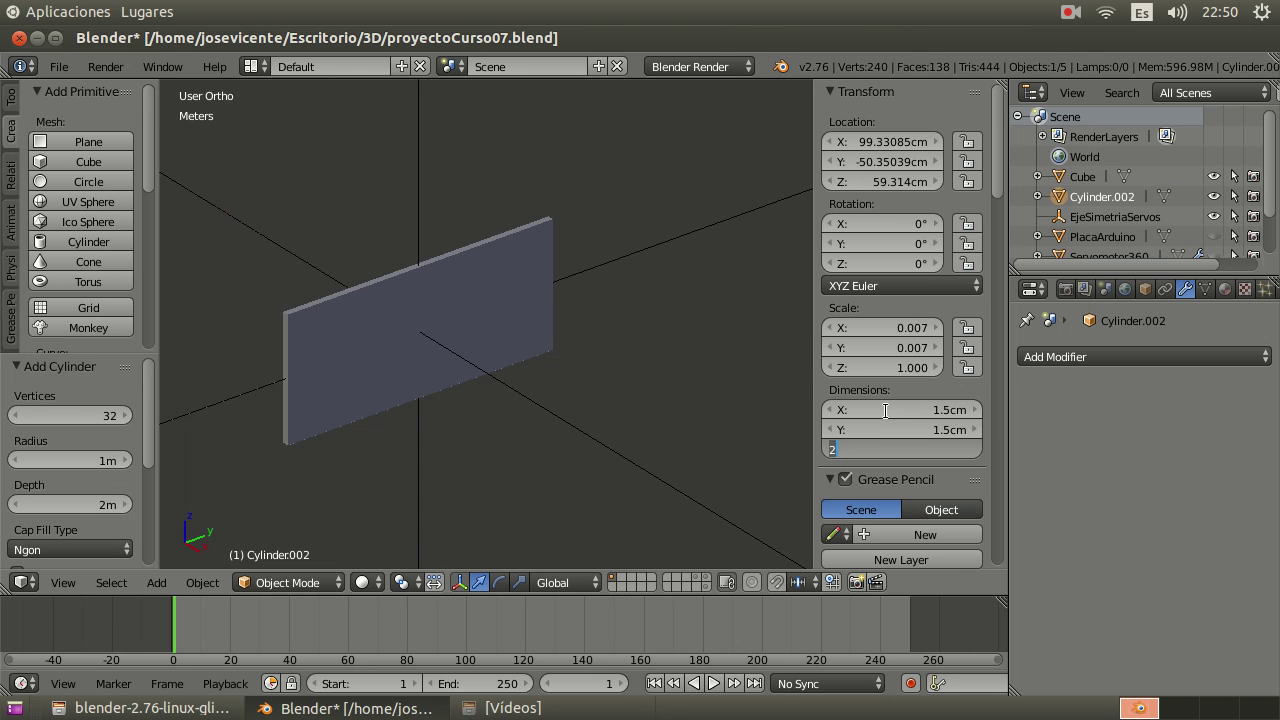
pyautogui.write('1.2')
pyautogui.press('Return')
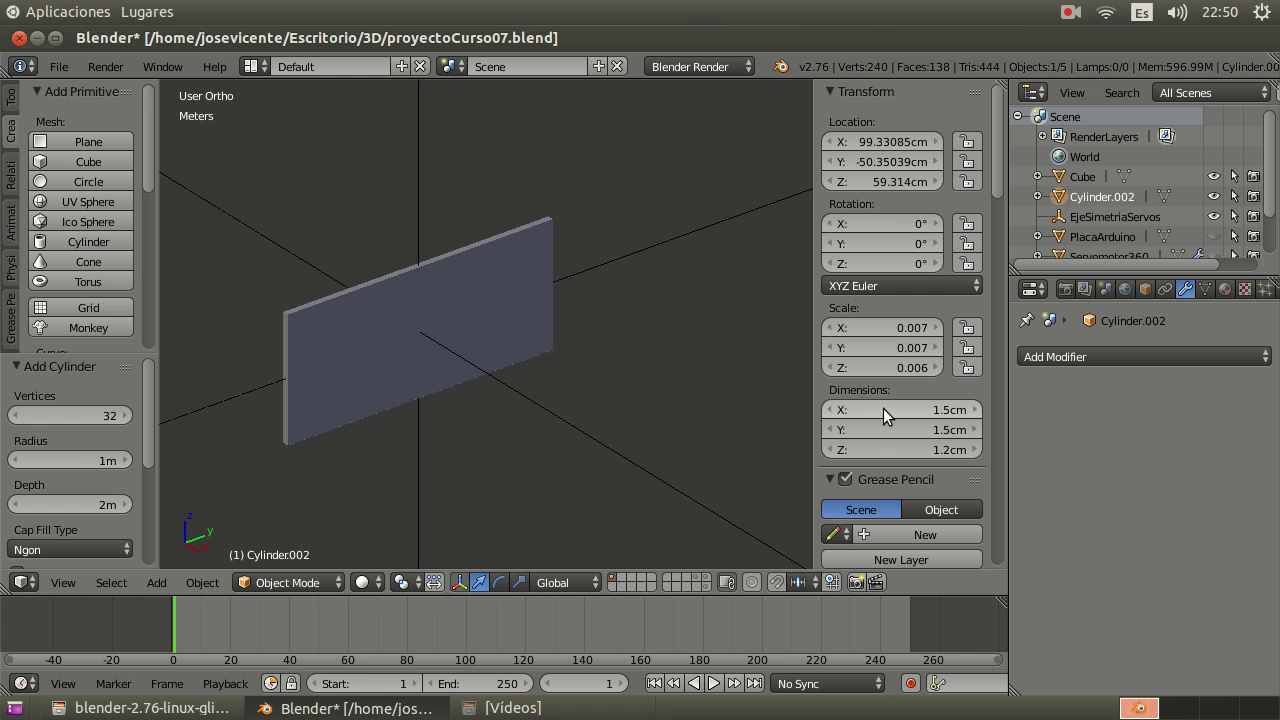
# - Move the cylinder to the world origin by setting its X, Y and Z location to 0
pyautogui.scroll(-10, 586, 437)
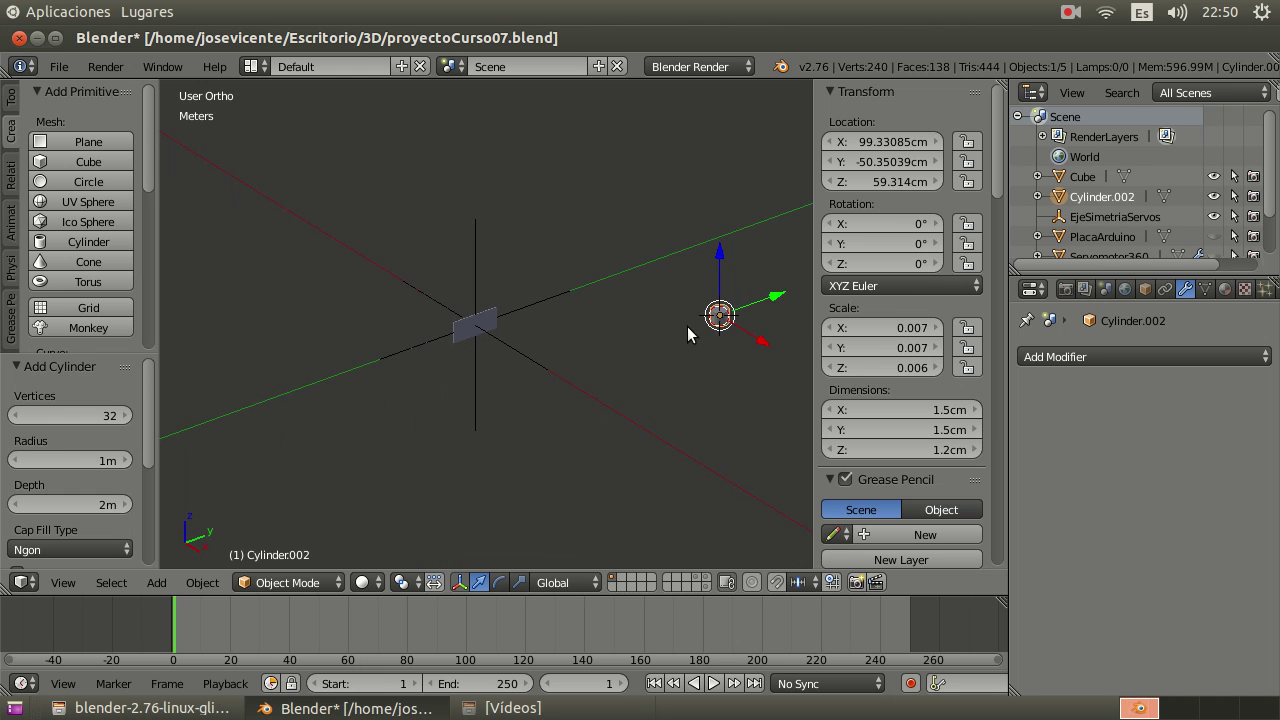
pyautogui.scroll(3, 726, 320)
pyautogui.keyDown('shift'); pyautogui.moveTo(740, 323); pyautogui.dragTo(622, 323, button='middle'); pyautogui.keyUp('shift')
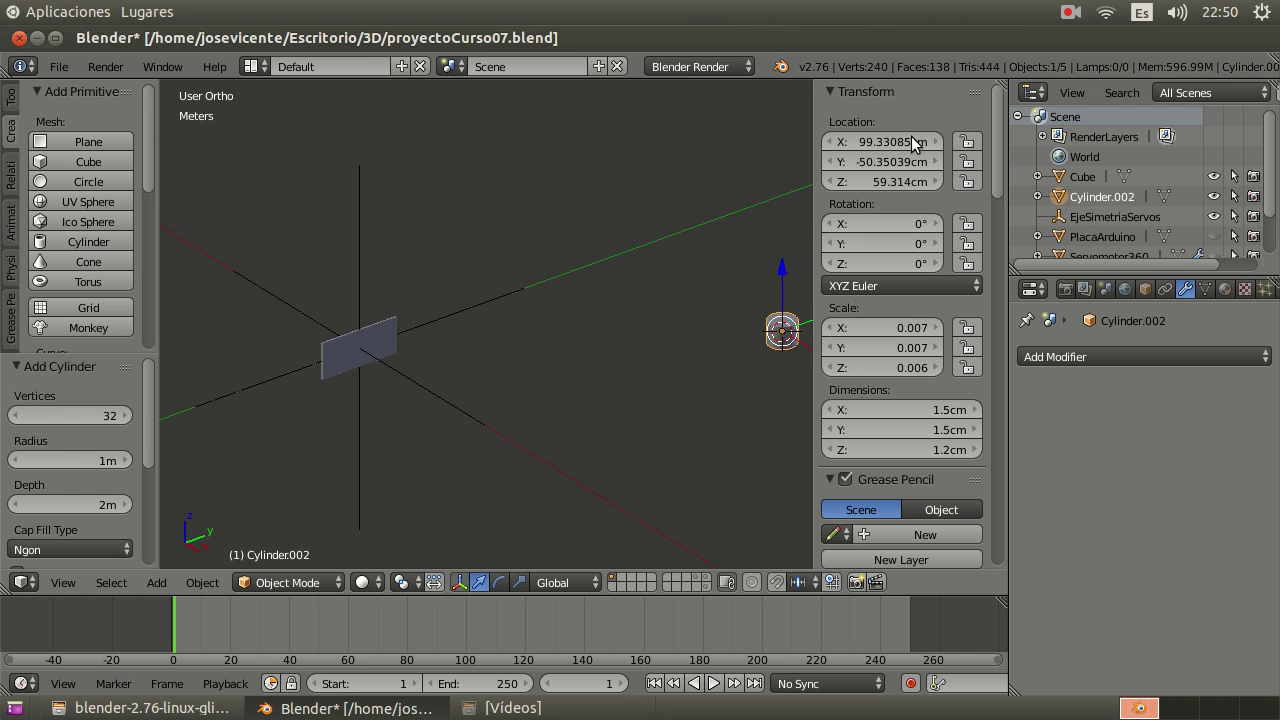
pyautogui.click(911, 142)
pyautogui.write('0')
pyautogui.press('Tab')
pyautogui.write('0')
pyautogui.press('Tab')
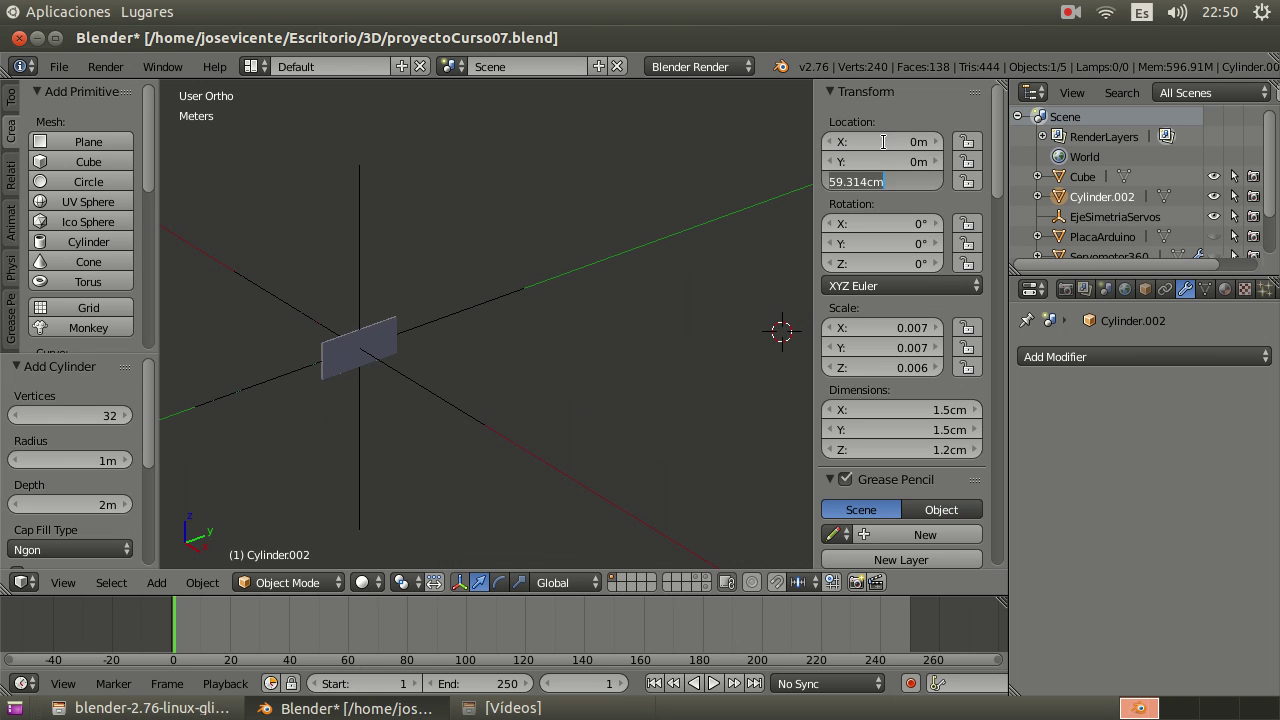
pyautogui.write('0')
pyautogui.press('Tab')
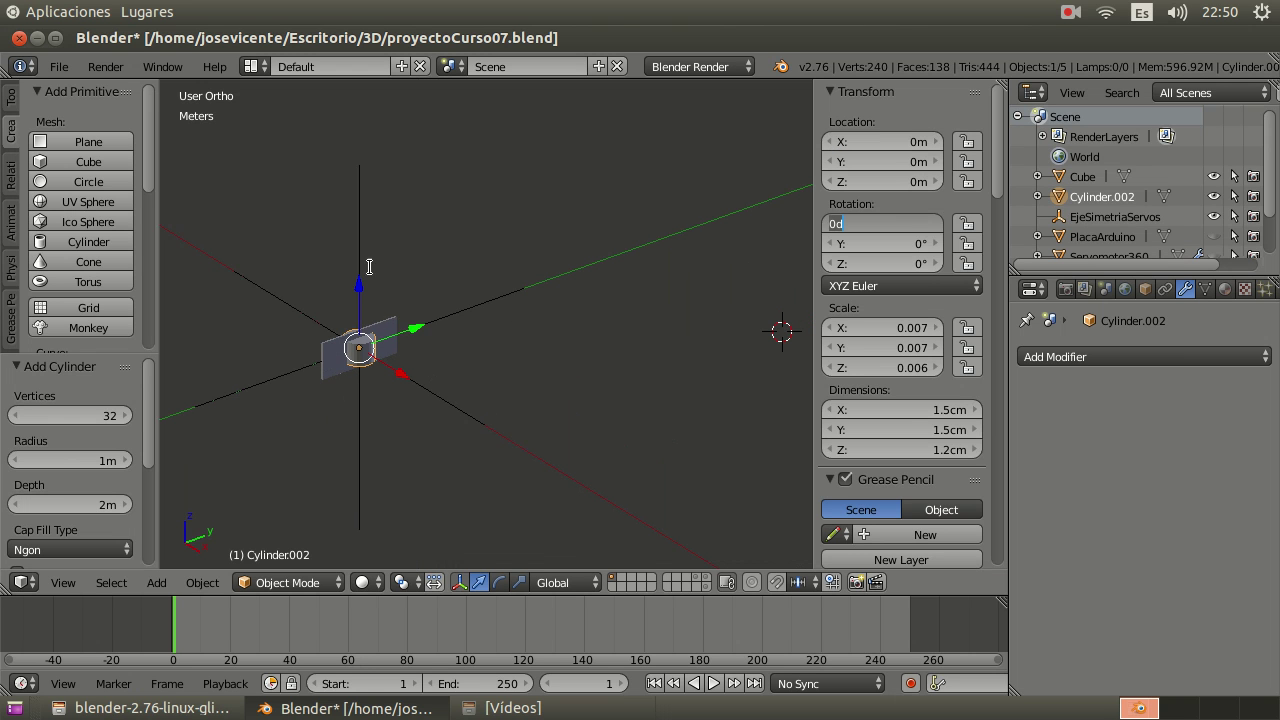
pyautogui.press('Return')
# - Rotate the cylinder 90° about the Y axis so it stands perpendicular to the plate
pyautogui.scroll(1, 389, 340)
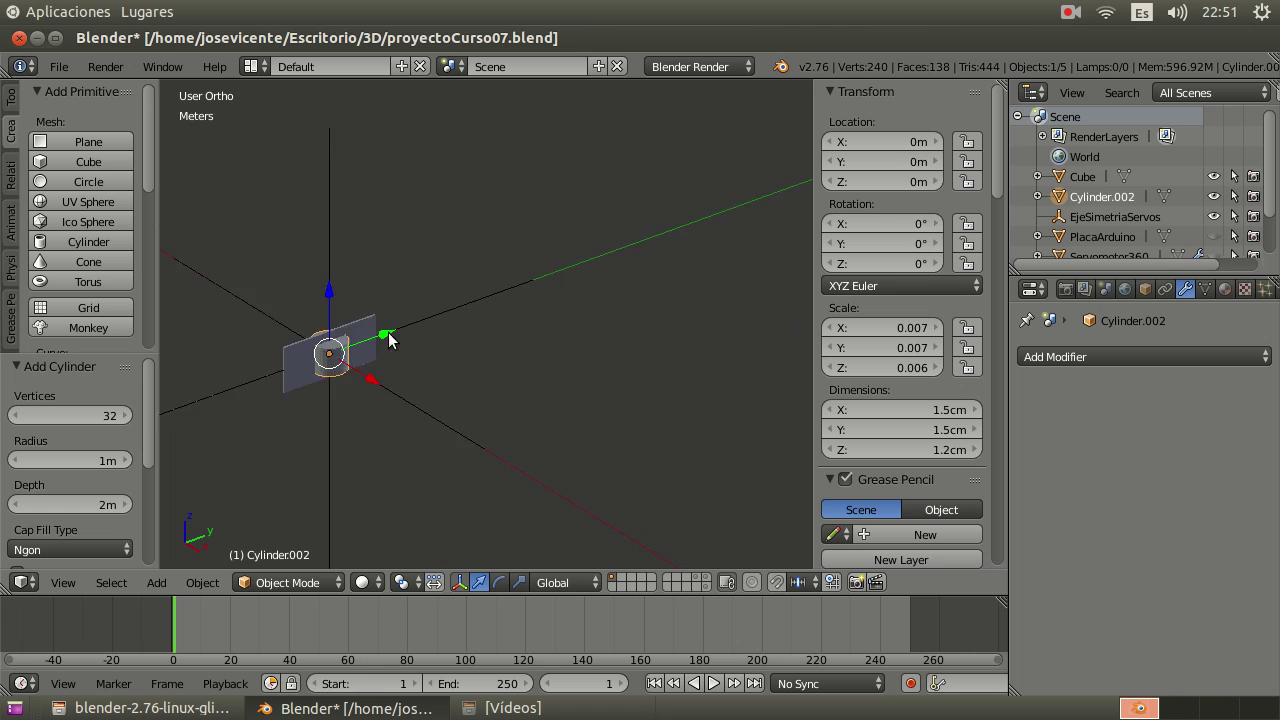
pyautogui.keyDown('shift'); pyautogui.moveTo(389, 340); pyautogui.dragTo(575, 336, button='middle'); pyautogui.keyUp('shift')
pyautogui.scroll(1, 575, 336)
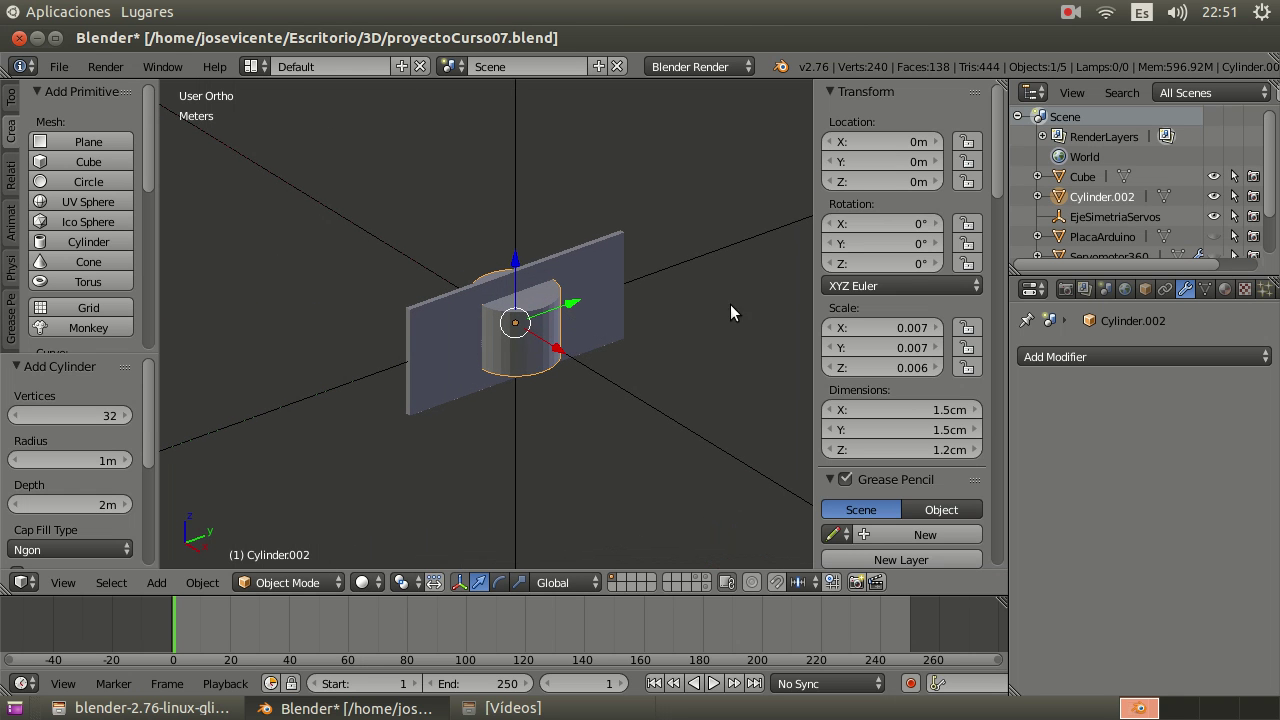
pyautogui.click(899, 245)
pyautogui.write('90')
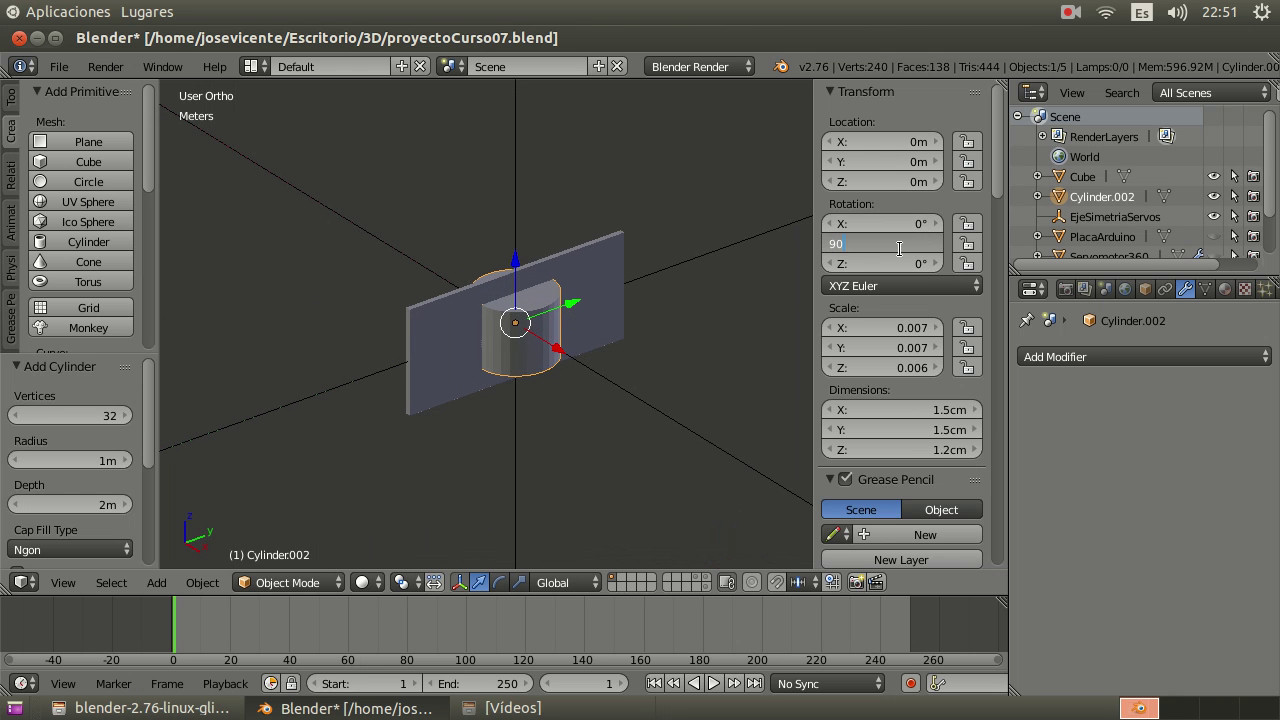
pyautogui.press('Return')
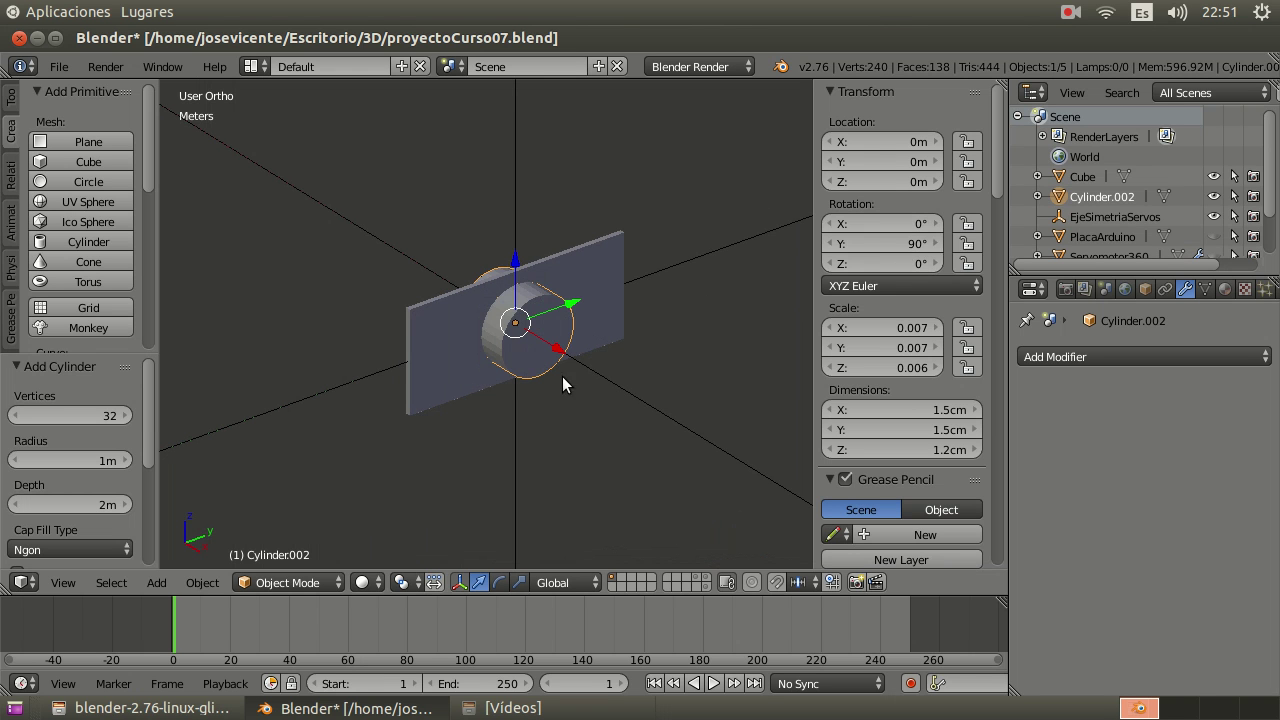
# - Move the cylinder along X until its base meets the plate's face, setting its X location to 6.5 mm
pyautogui.moveTo(556, 352); pyautogui.dragTo(528, 360)
pyautogui.moveTo(528, 360); pyautogui.dragTo(655, 366, button='middle')
pyautogui.scroll(6, 535, 332)
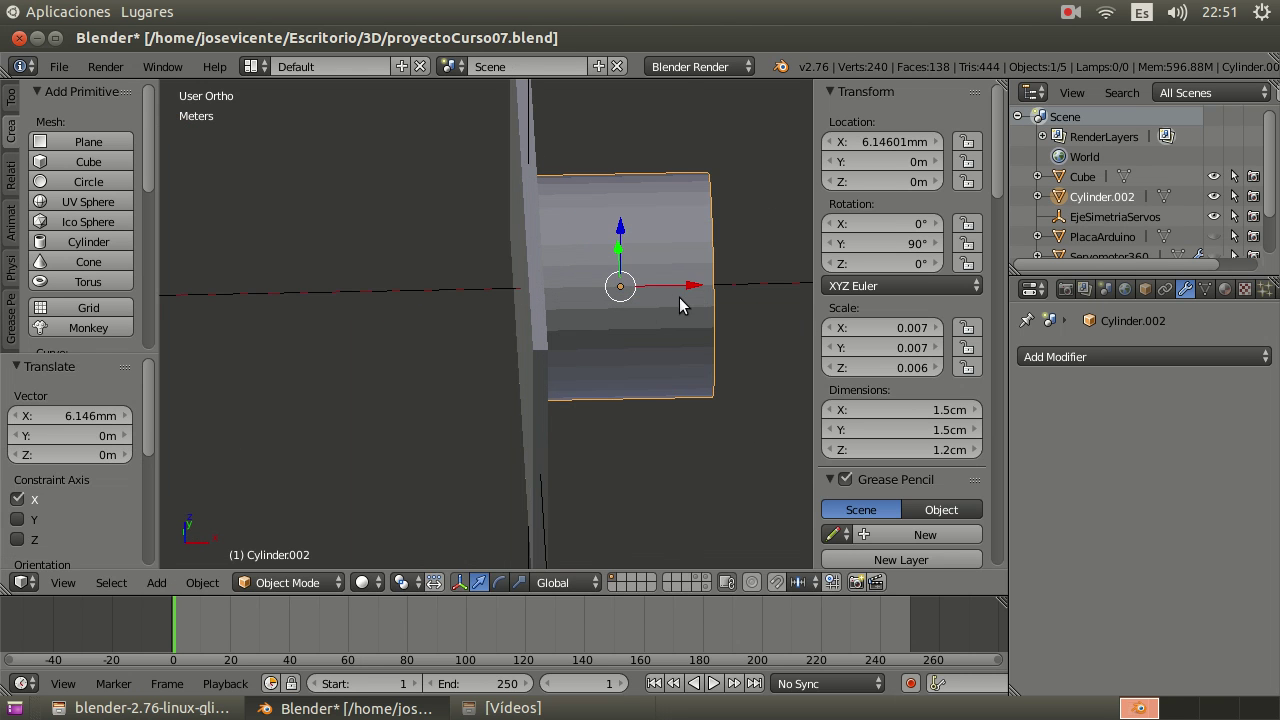
pyautogui.moveTo(683, 291); pyautogui.dragTo(683, 287)
pyautogui.moveTo(683, 287); pyautogui.dragTo(666, 286, button='middle')
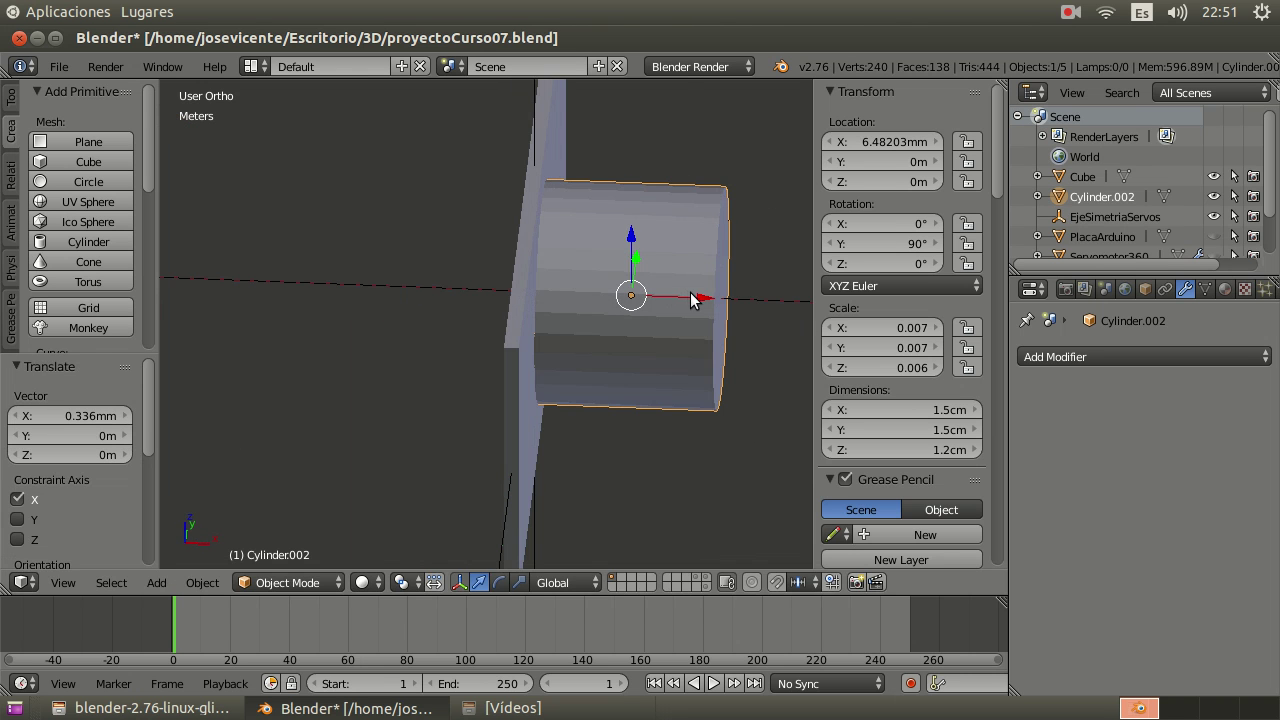
pyautogui.moveTo(690, 294); pyautogui.dragTo(692, 291)
pyautogui.click(905, 145)
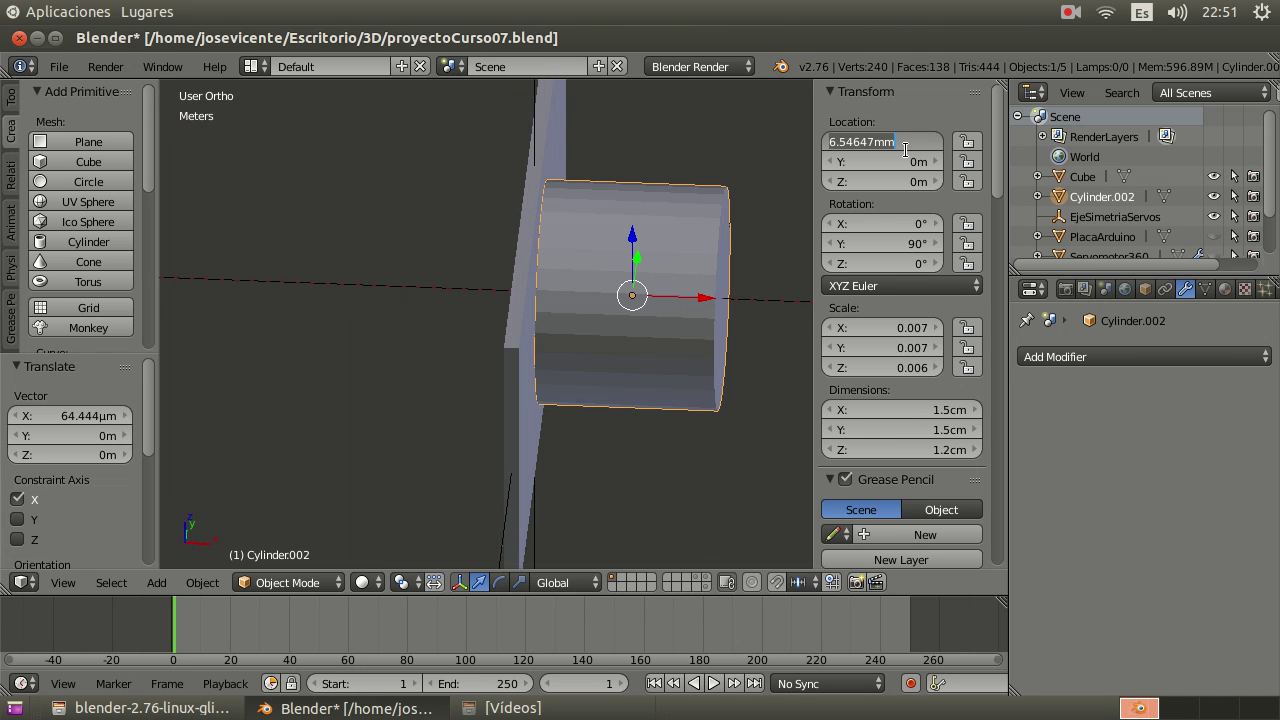
pyautogui.write('6.5')
pyautogui.press('Return')
# - Shift the cylinder along Y toward one end of the plate, setting its Y location to 1.4 cm
pyautogui.moveTo(690, 255); pyautogui.dragTo(505, 272, button='middle')
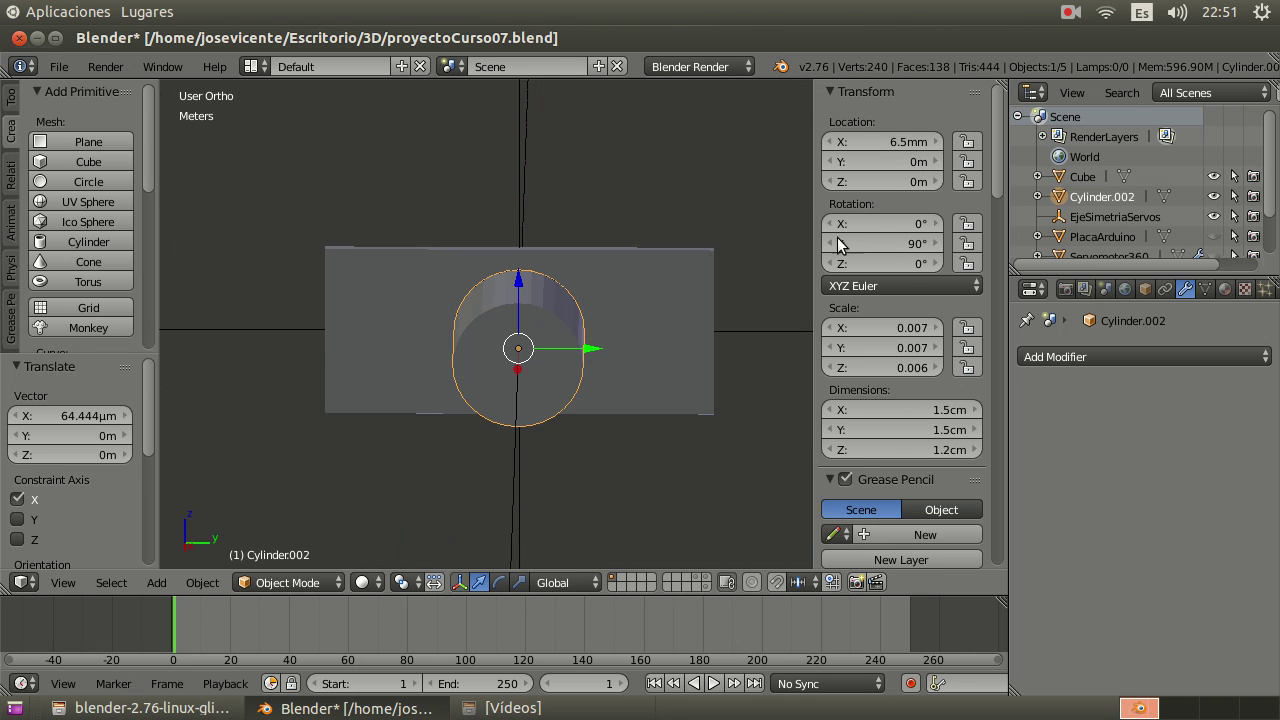
pyautogui.press('g')
pyautogui.press('y')
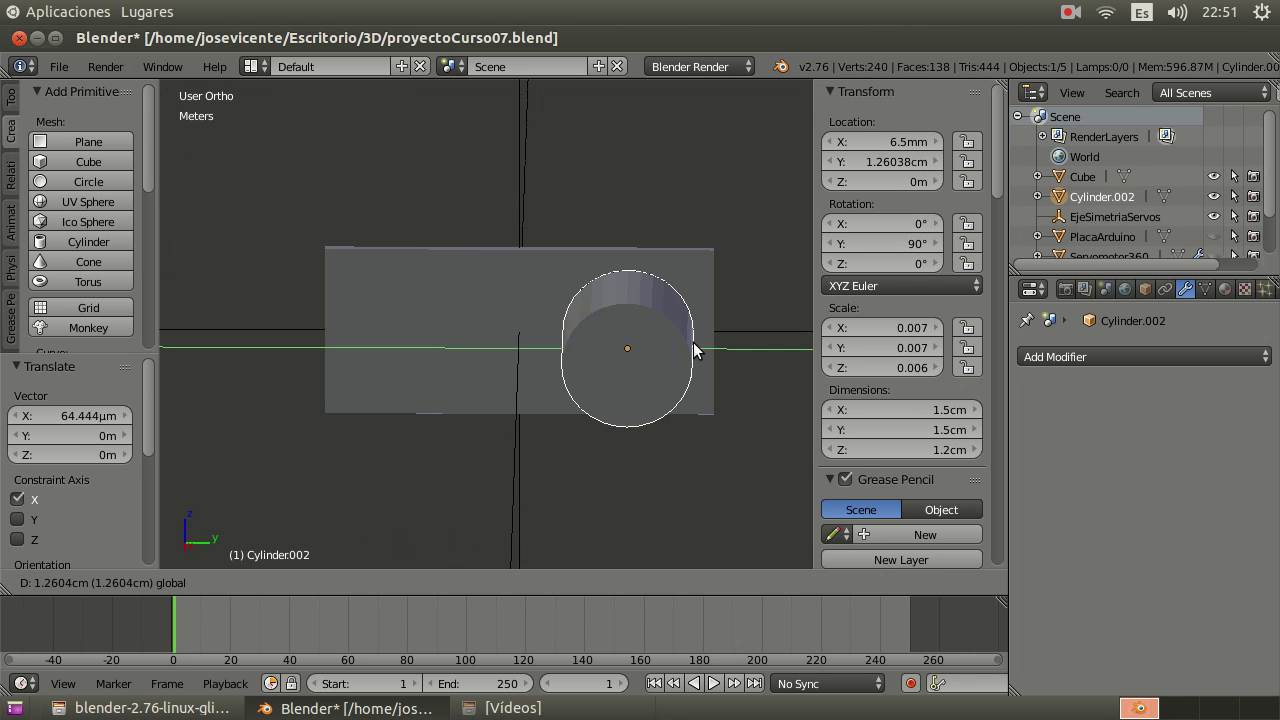
pyautogui.click(695, 350)
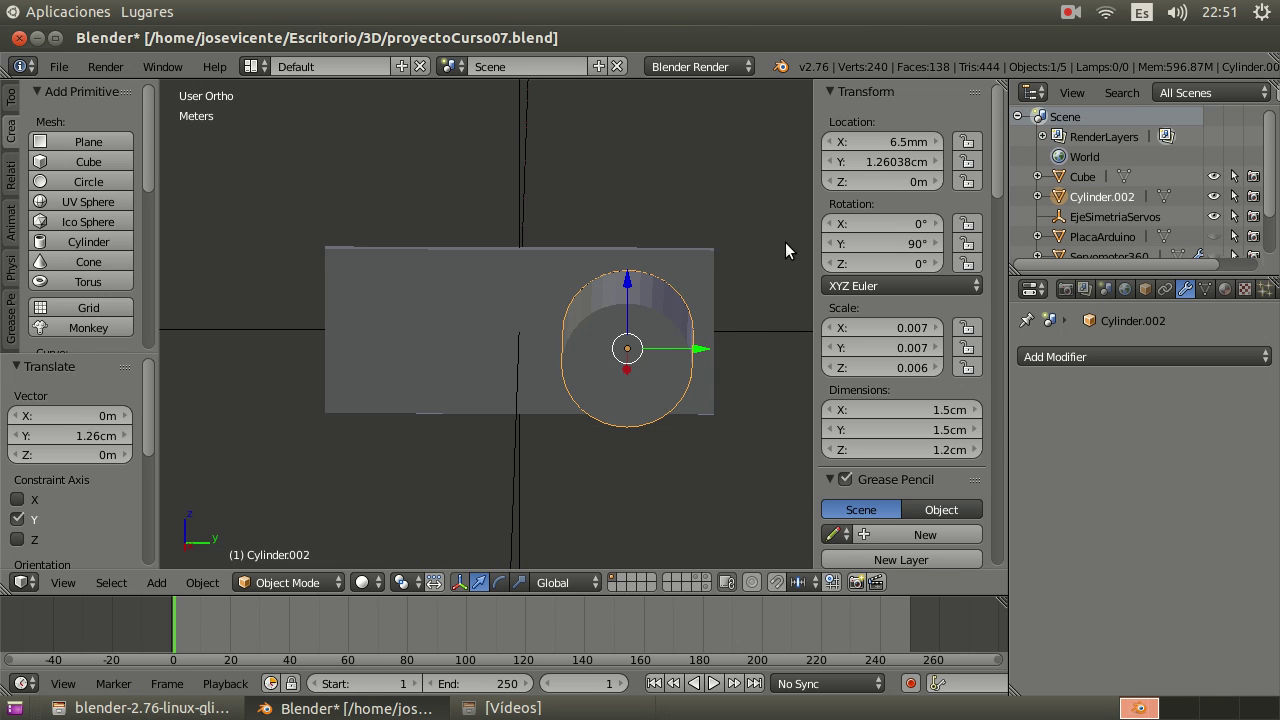
pyautogui.click(866, 162)
pyautogui.write('1.')
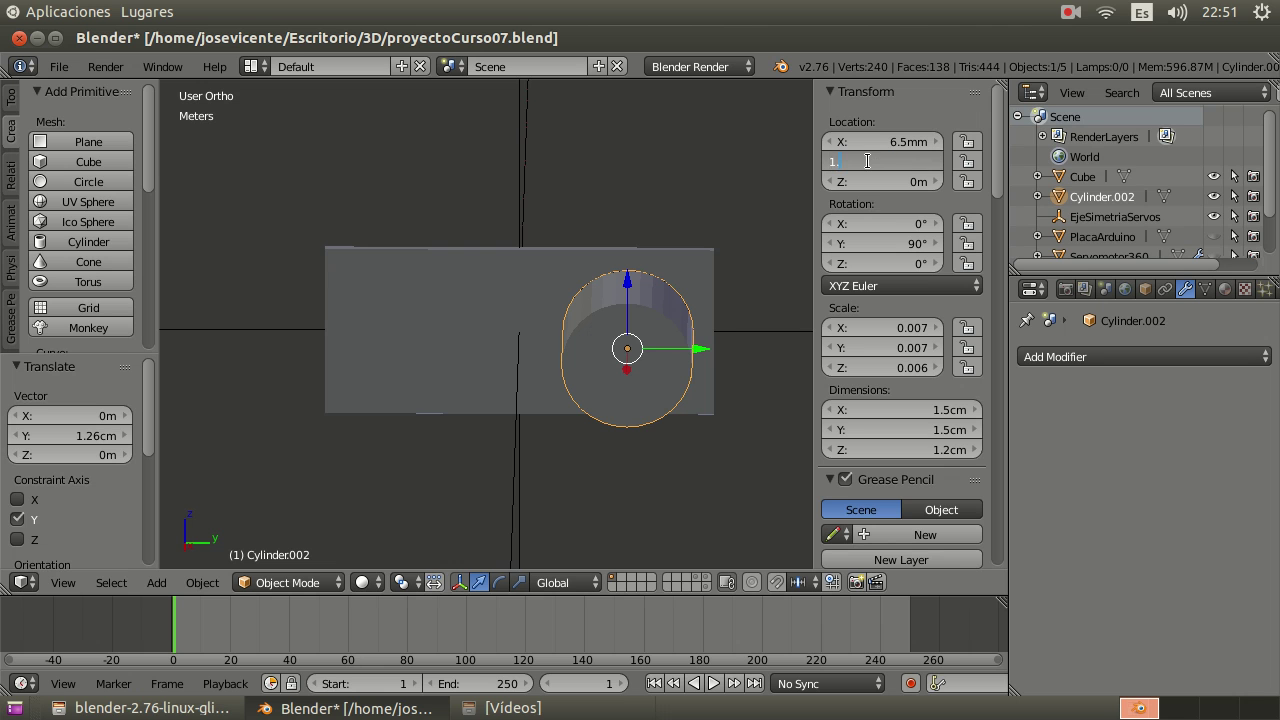
pyautogui.write('4')
pyautogui.press('Return')
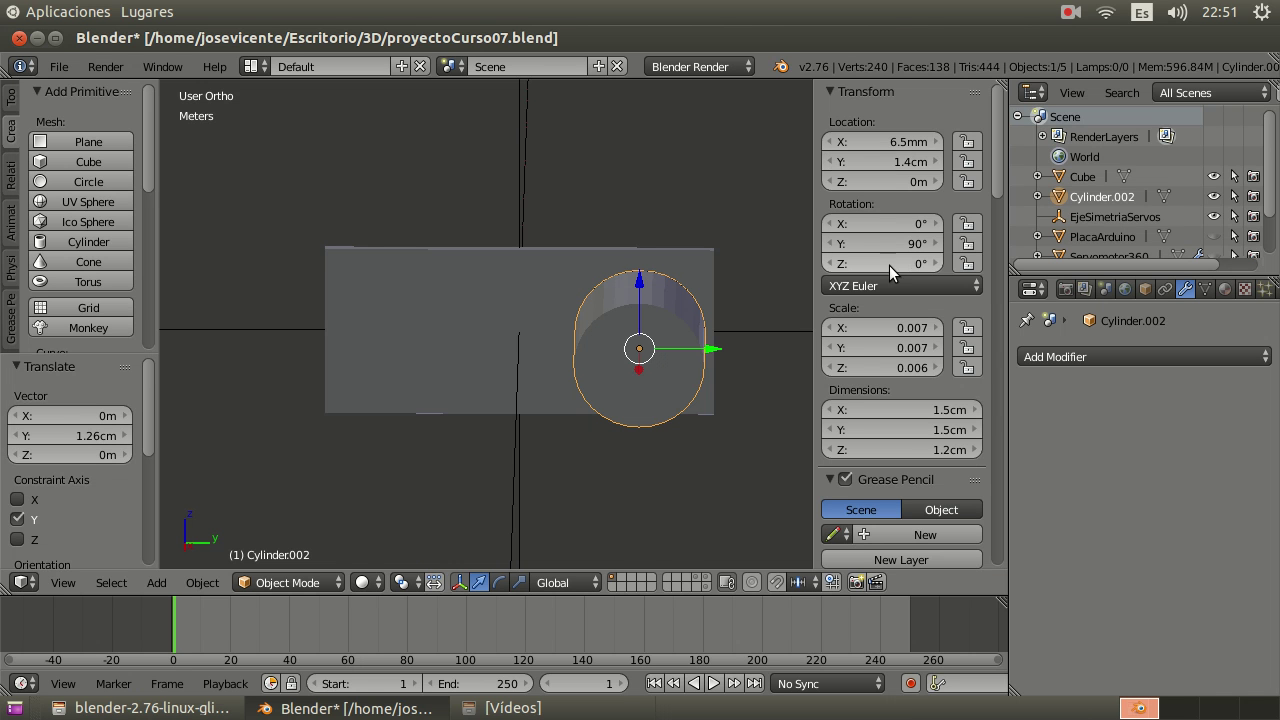
# - Duplicate the cylinder in place without displacing the copy
pyautogui.moveTo(600, 437); pyautogui.dragTo(616, 396, button='middle')
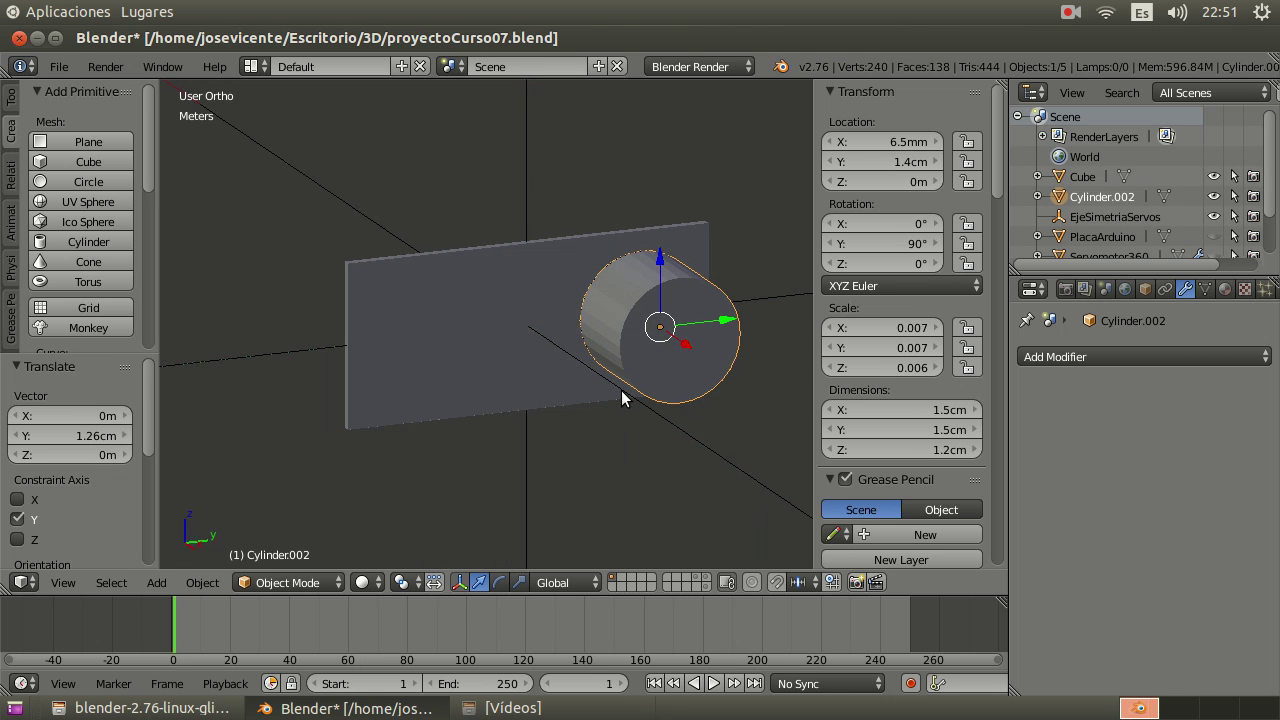
pyautogui.hotkey('shift', 'd')
pyautogui.rightClick(621, 390)
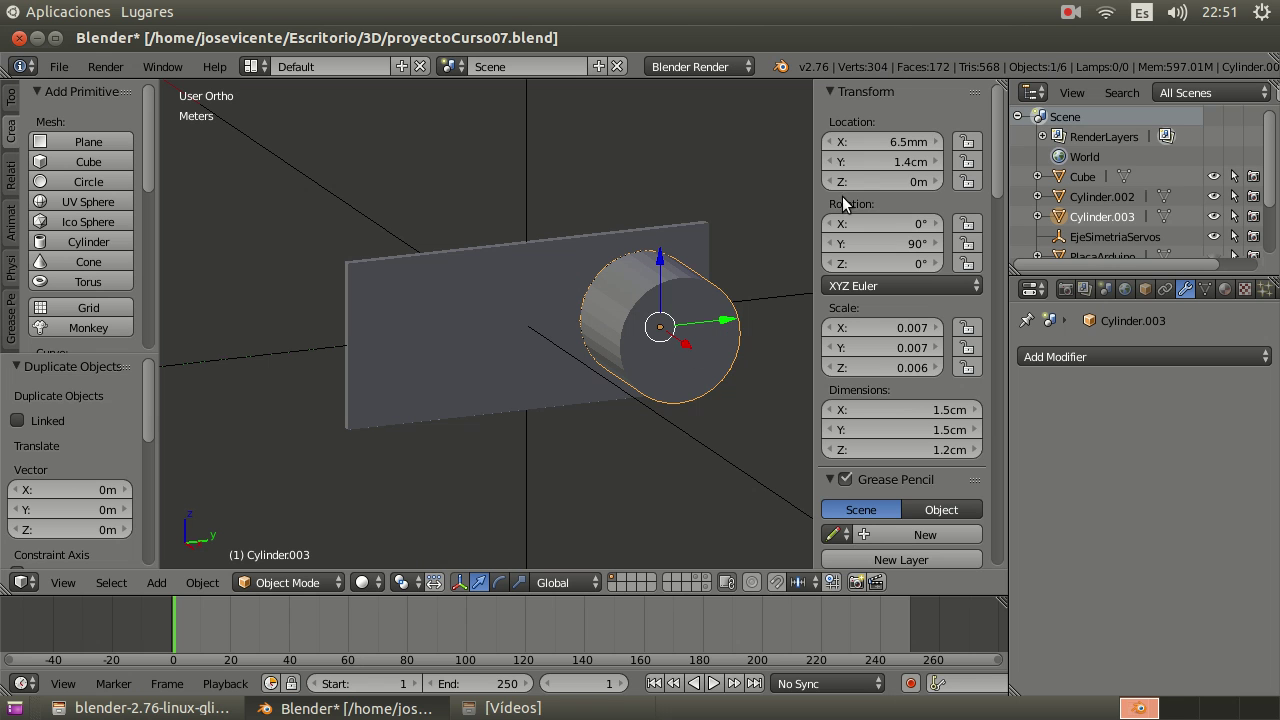
# - Move the duplicated cylinder to the opposite end of the plate by setting its Y location to -1.4 cm
pyautogui.click(860, 162)
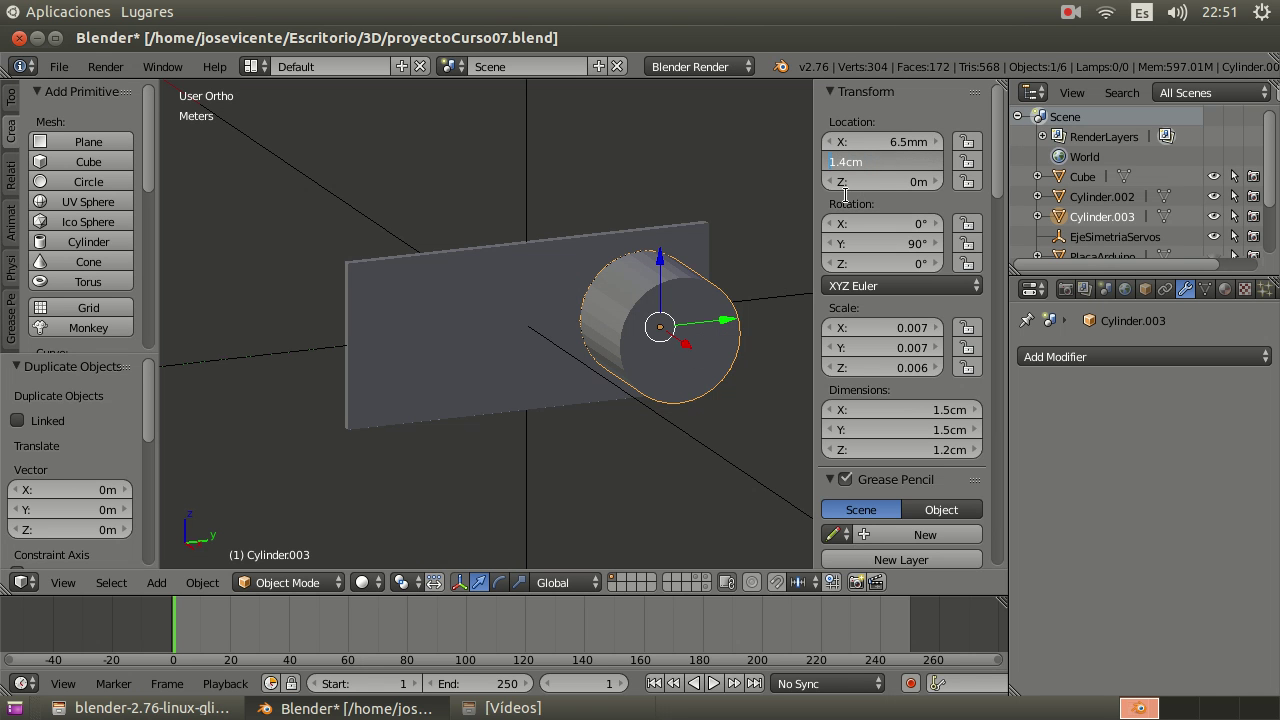
pyautogui.write('-1.4')
pyautogui.press('Return')
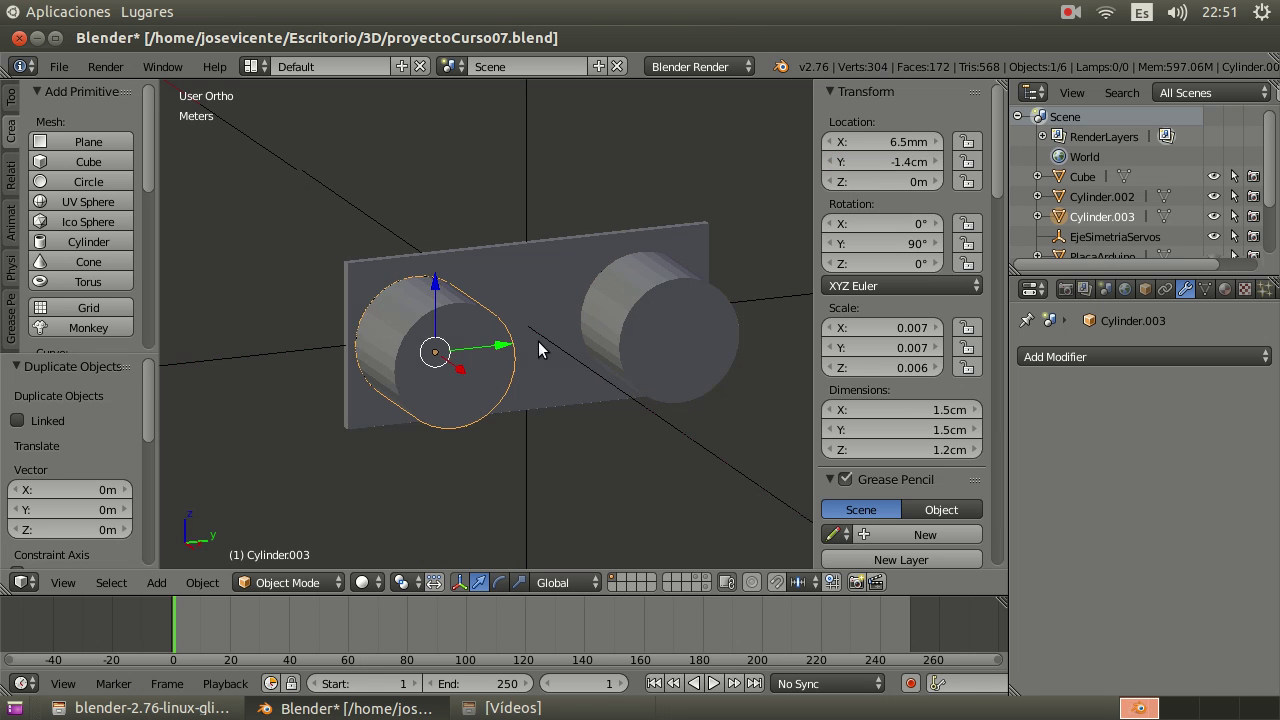
# - Join the two cylinders and the rectangular plate into a single object, with the plate as the active object
pyautogui.moveTo(538, 341); pyautogui.dragTo(550, 390, button='middle')
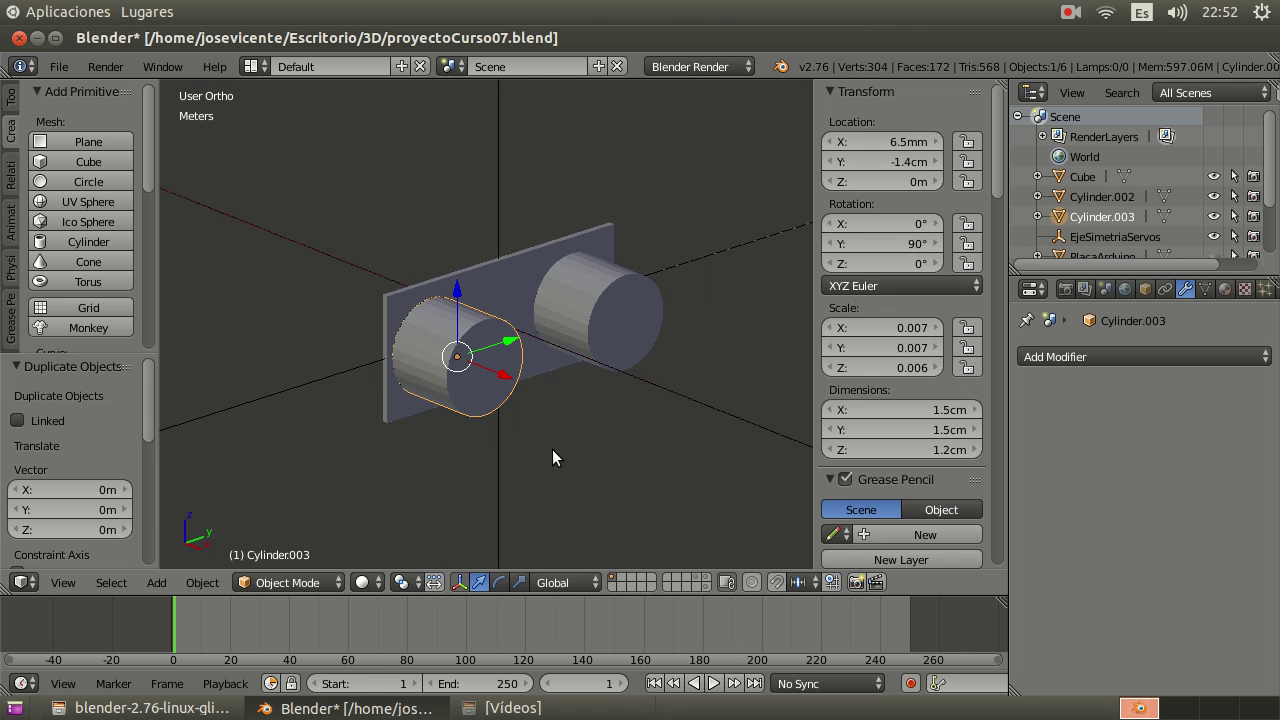
pyautogui.rightClick(522, 279)
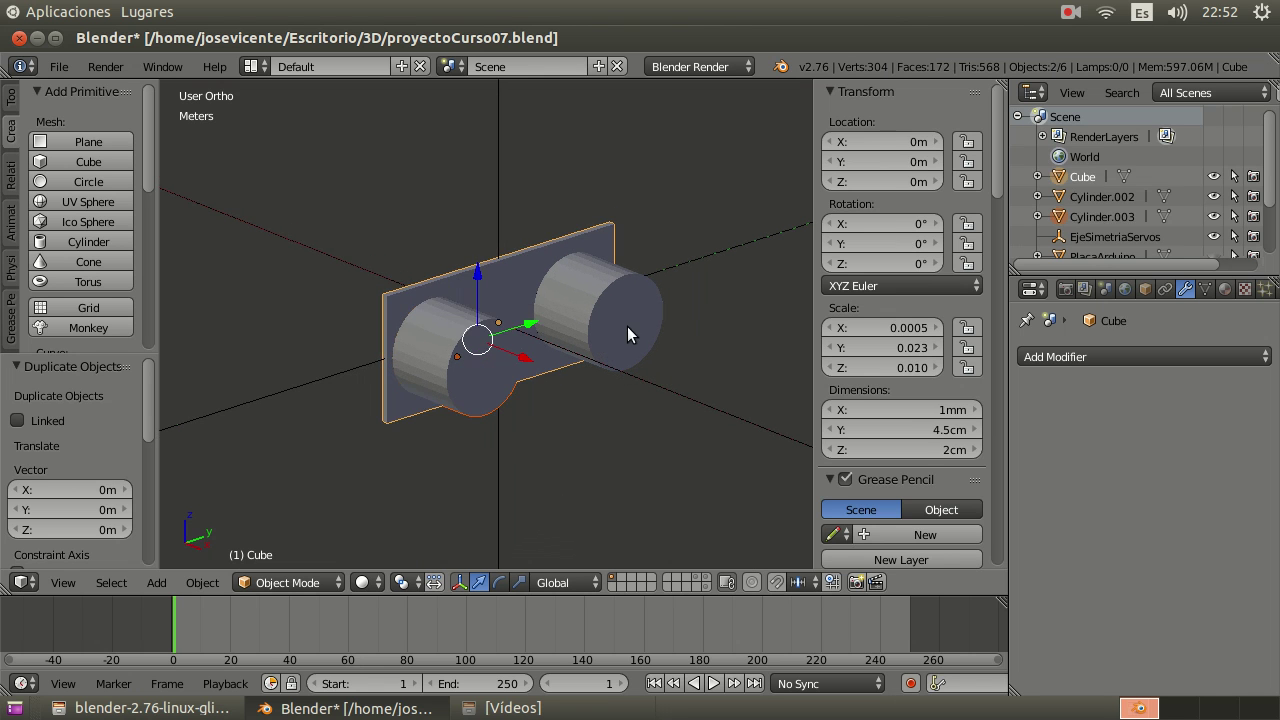
pyautogui.rightClick(636, 323)
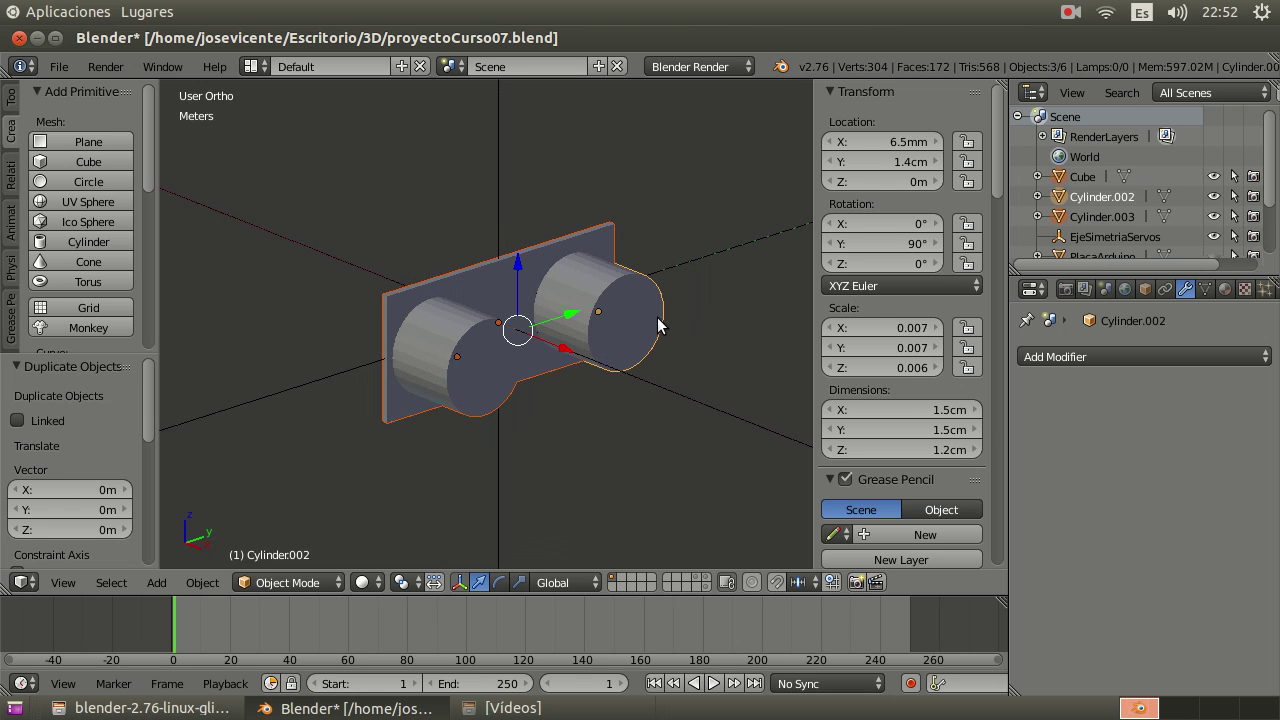
pyautogui.rightClick(582, 325)
pyautogui.keyDown('shift'); pyautogui.rightClick(493, 392); pyautogui.keyUp('shift')
pyautogui.keyDown('shift'); pyautogui.rightClick(573, 241); pyautogui.keyUp('shift')
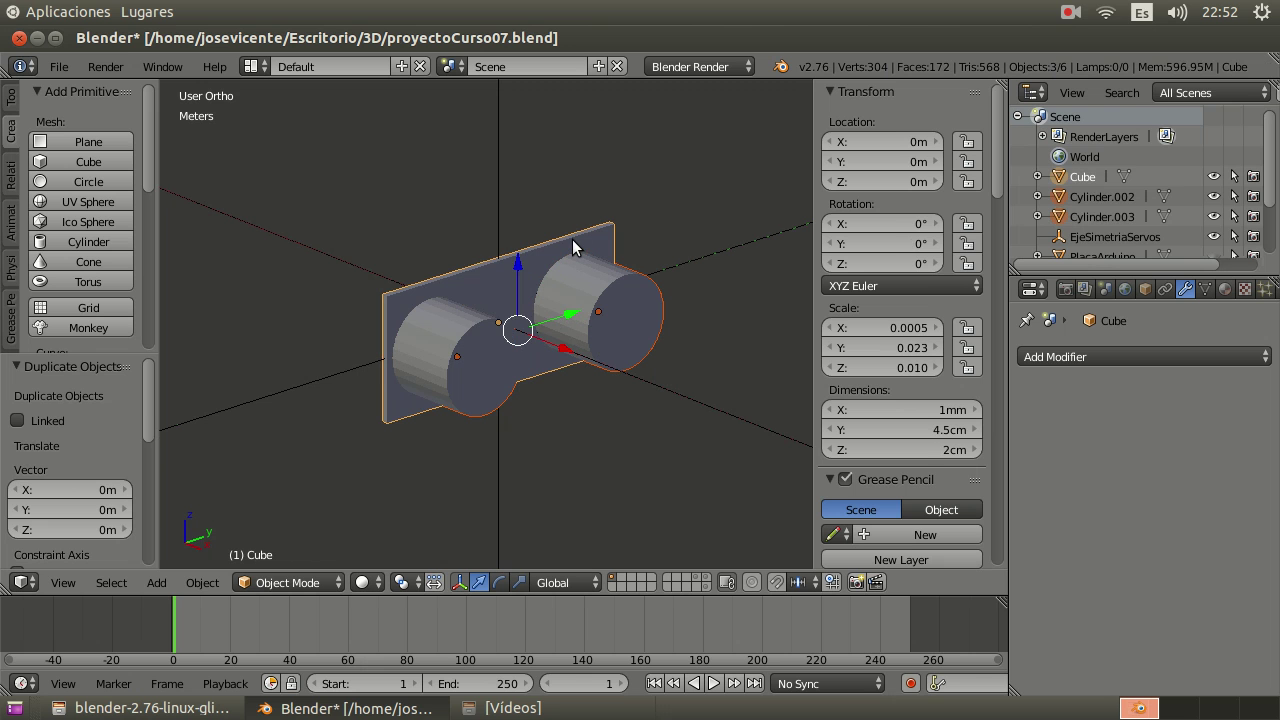
pyautogui.hotkey('ctrl', 'j')
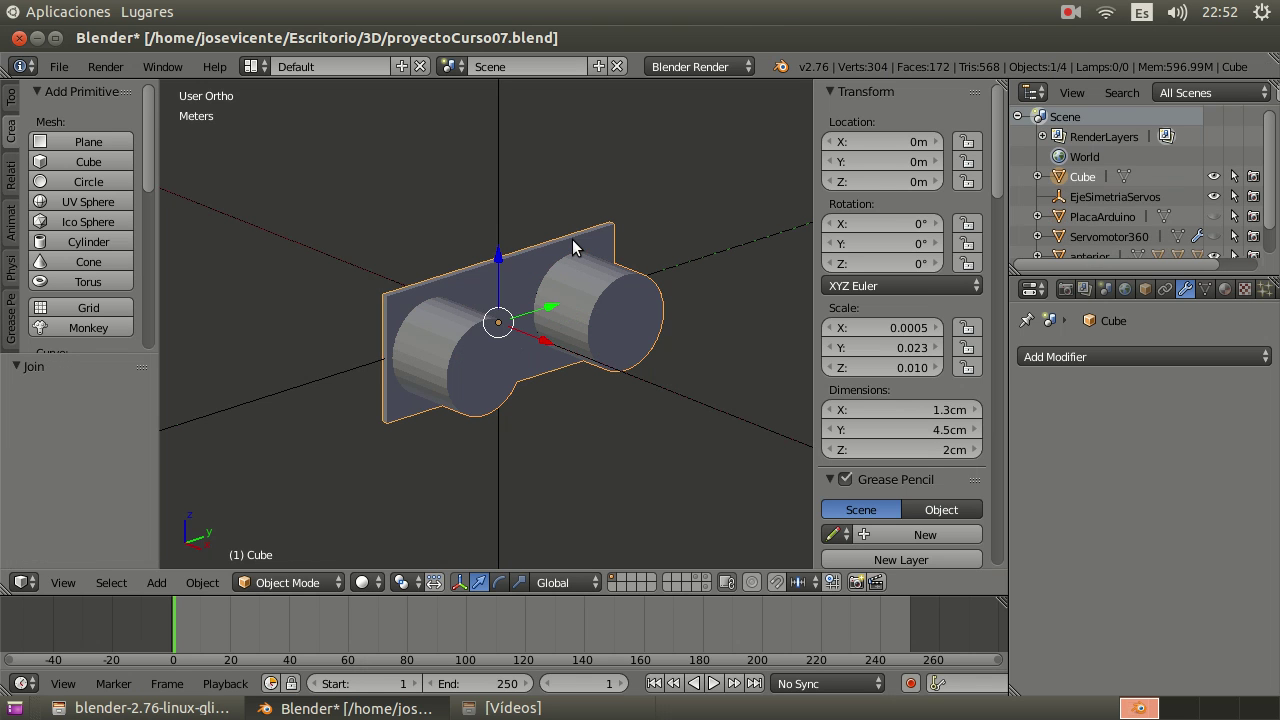
# - Rename the joined plate and cylinders object as SensorUltrasonidos
pyautogui.moveTo(577, 237); pyautogui.dragTo(470, 318, button='middle')
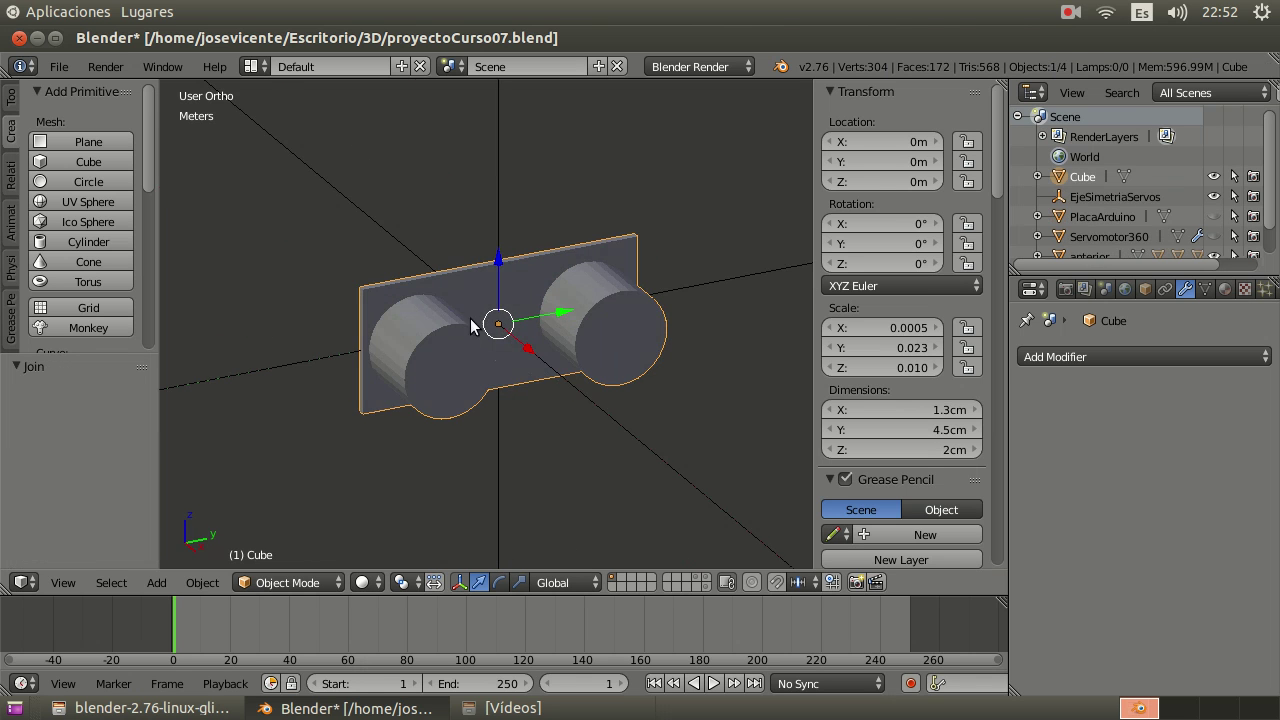
pyautogui.moveTo(996, 180); pyautogui.dragTo(996, 309)
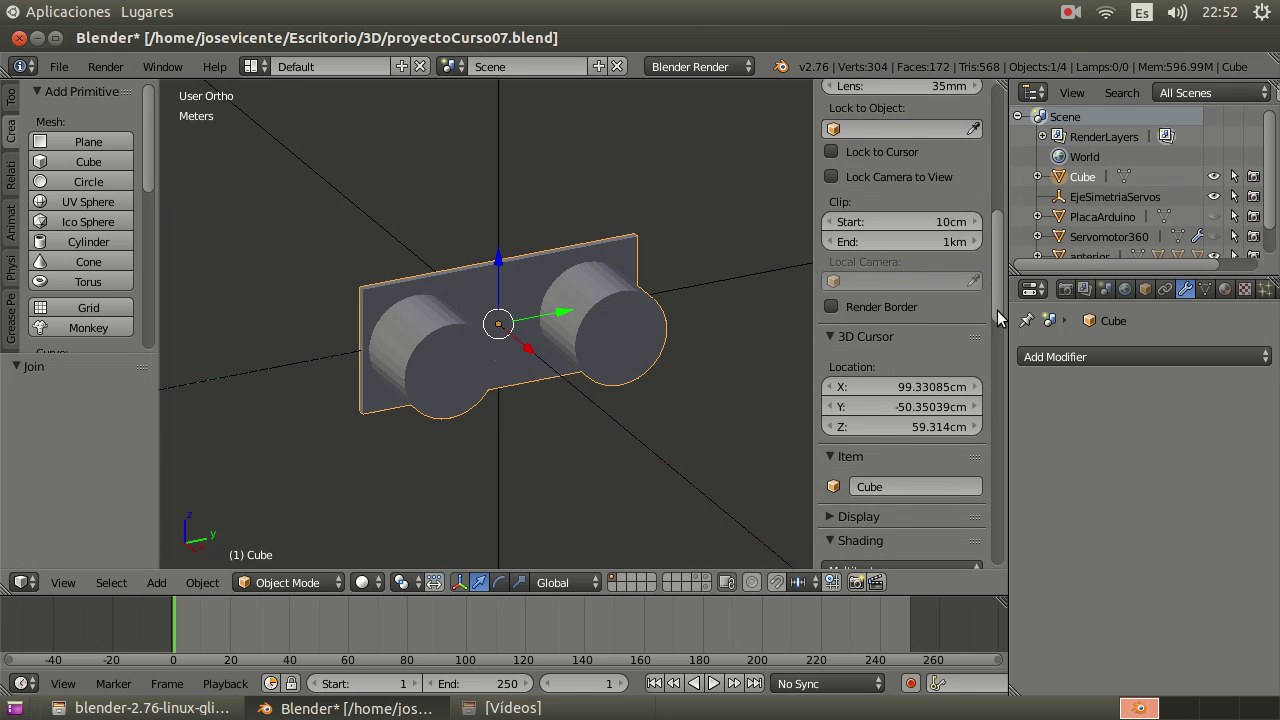
pyautogui.scroll(-2, 947, 394)
pyautogui.click(934, 424)
pyautogui.write('S')
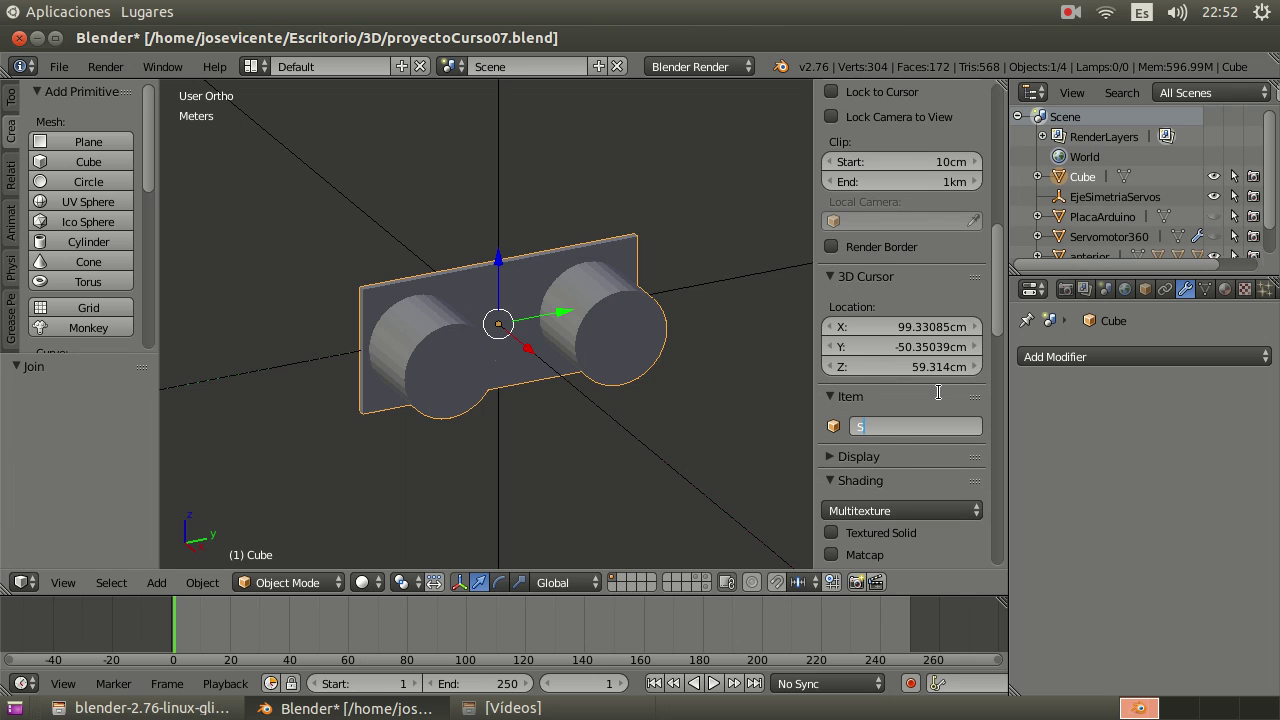
pyautogui.write('ensorUltrasonidos')
pyautogui.press('Return')
# - Make the hidden PlacaArduino and Servomotor360 objects visible in the scene
pyautogui.moveTo(550, 376); pyautogui.dragTo(623, 366, button='middle')
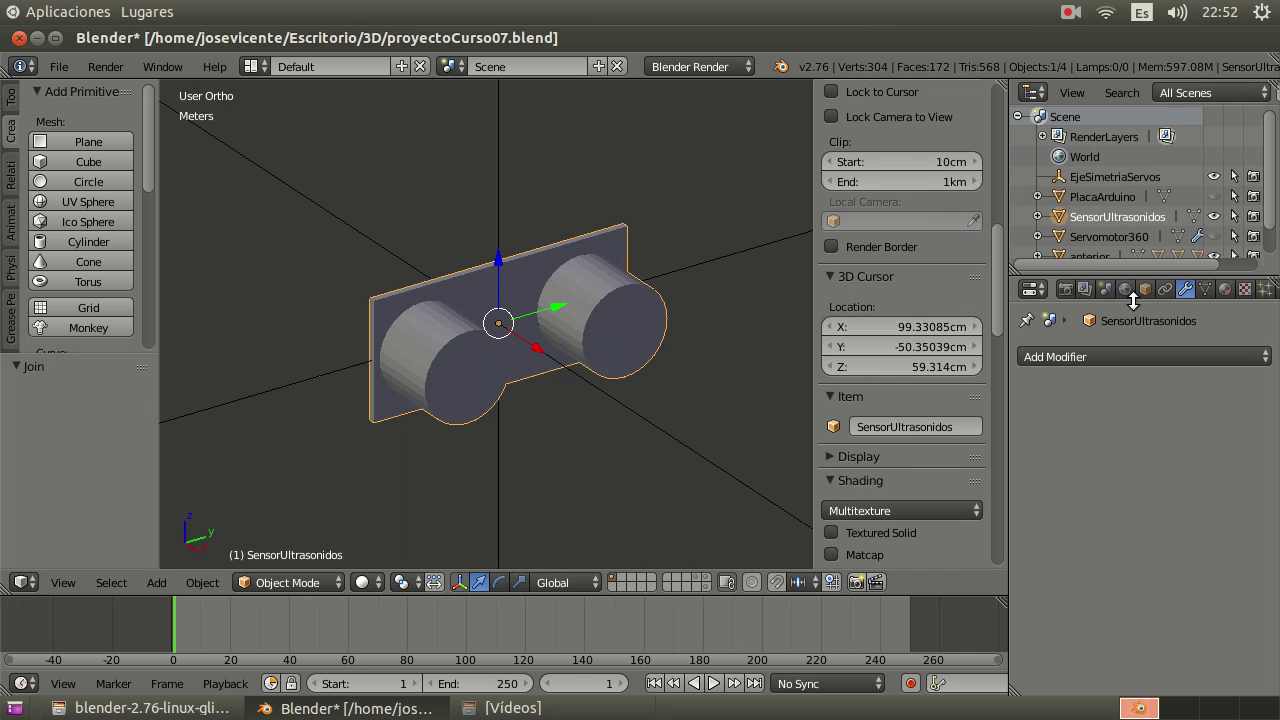
pyautogui.scroll(-2, 1218, 205)
pyautogui.click(1213, 167)
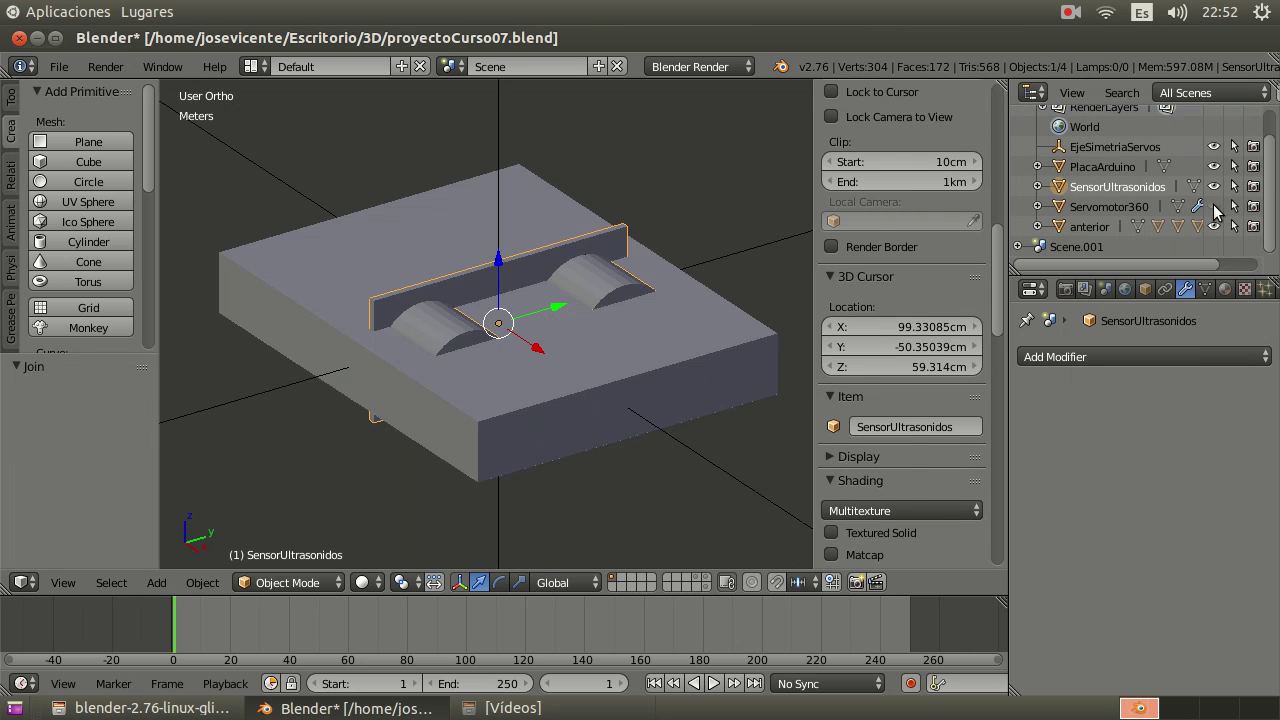
pyautogui.click(1213, 206)
# - Move SensorUltrasonidos out in front of the servomotors, to about X 6.27 cm and Z 1.62 cm
pyautogui.scroll(-4, 640, 315)
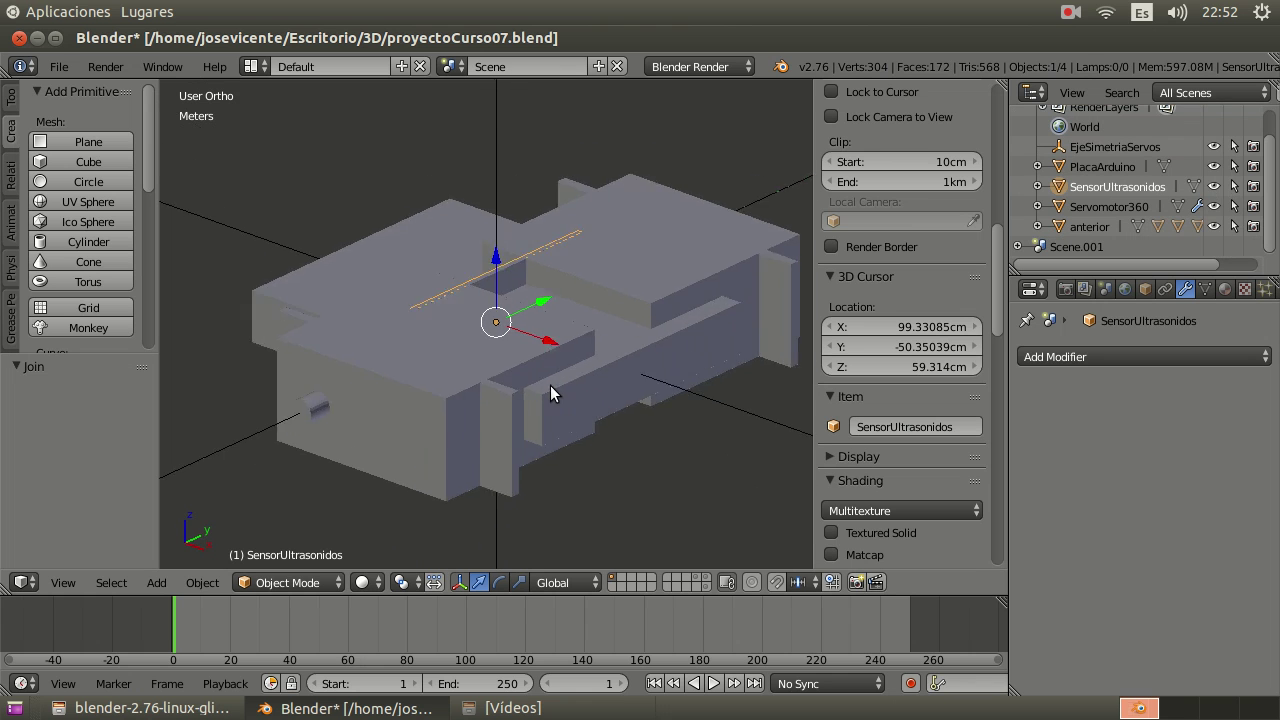
pyautogui.keyDown('ctrl'); pyautogui.scroll(-1, 515, 373); pyautogui.keyUp('ctrl')
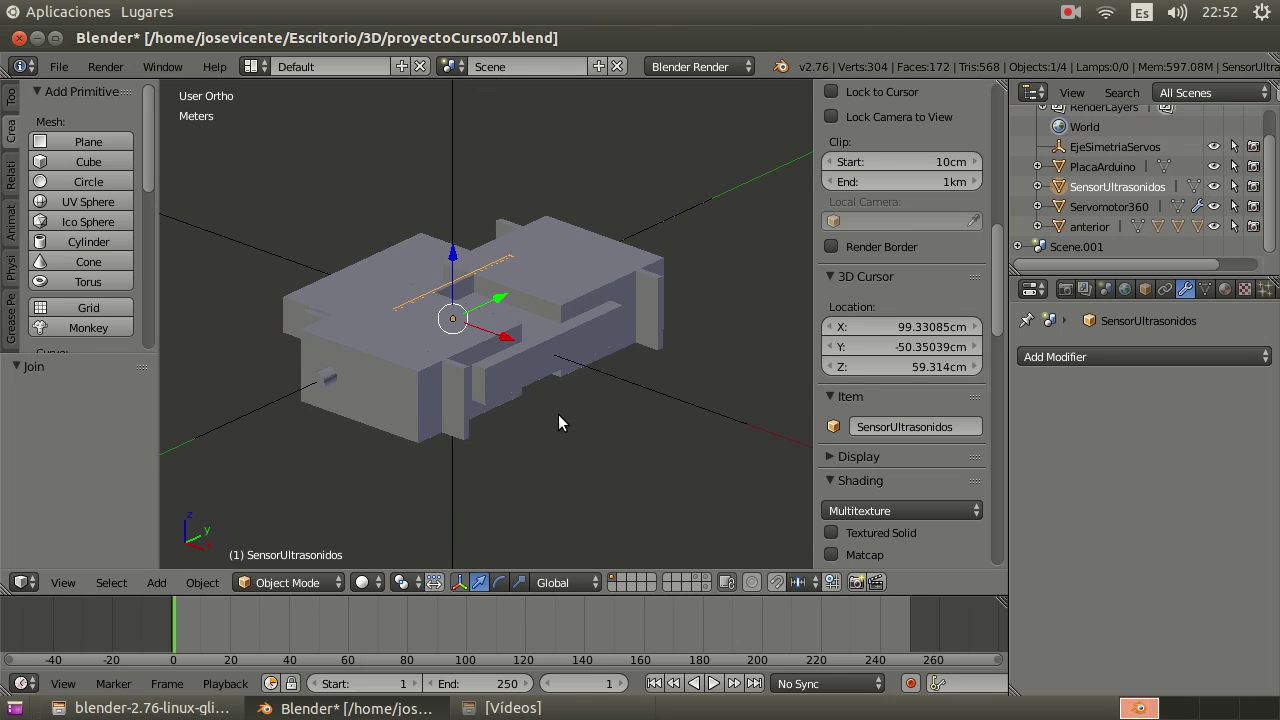
pyautogui.moveTo(502, 340); pyautogui.dragTo(580, 345)
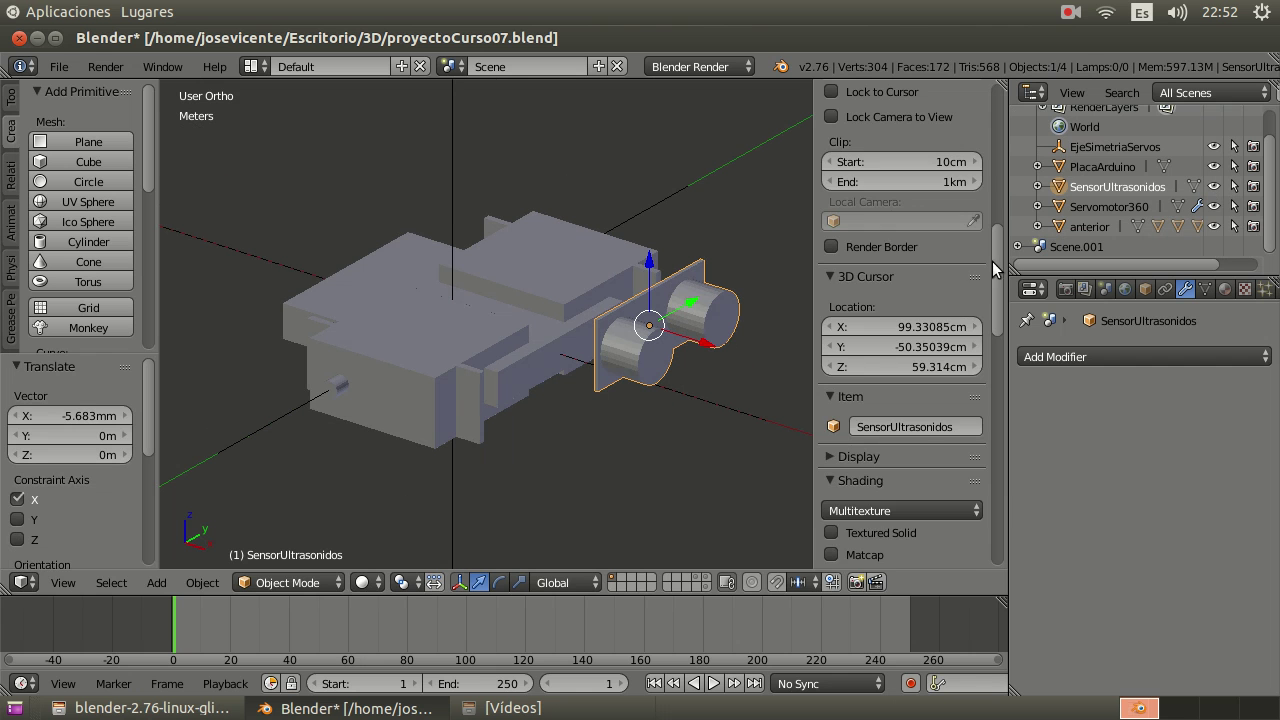
pyautogui.moveTo(996, 268); pyautogui.dragTo(996, 100)
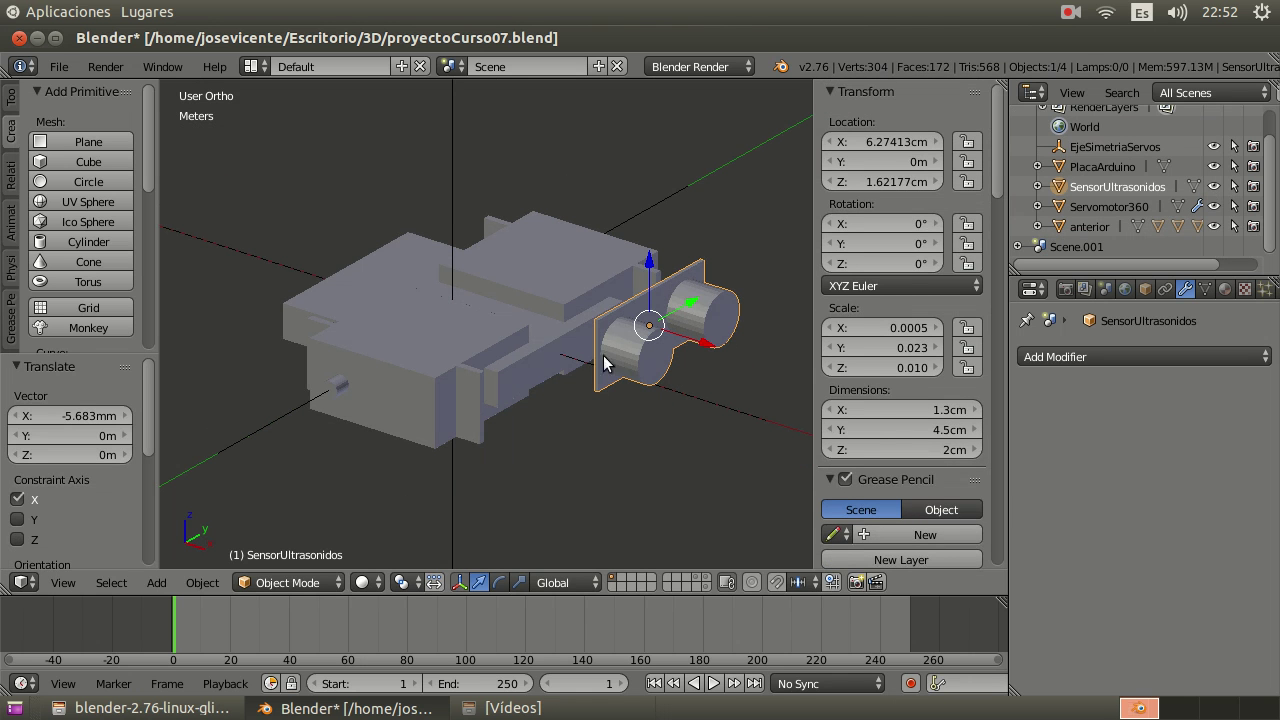
# - Raise PlacaArduino above the servomotors to about Z 1.69 cm and shift it along X to about 8 mm
pyautogui.rightClick(575, 362)
pyautogui.rightClick(556, 375)
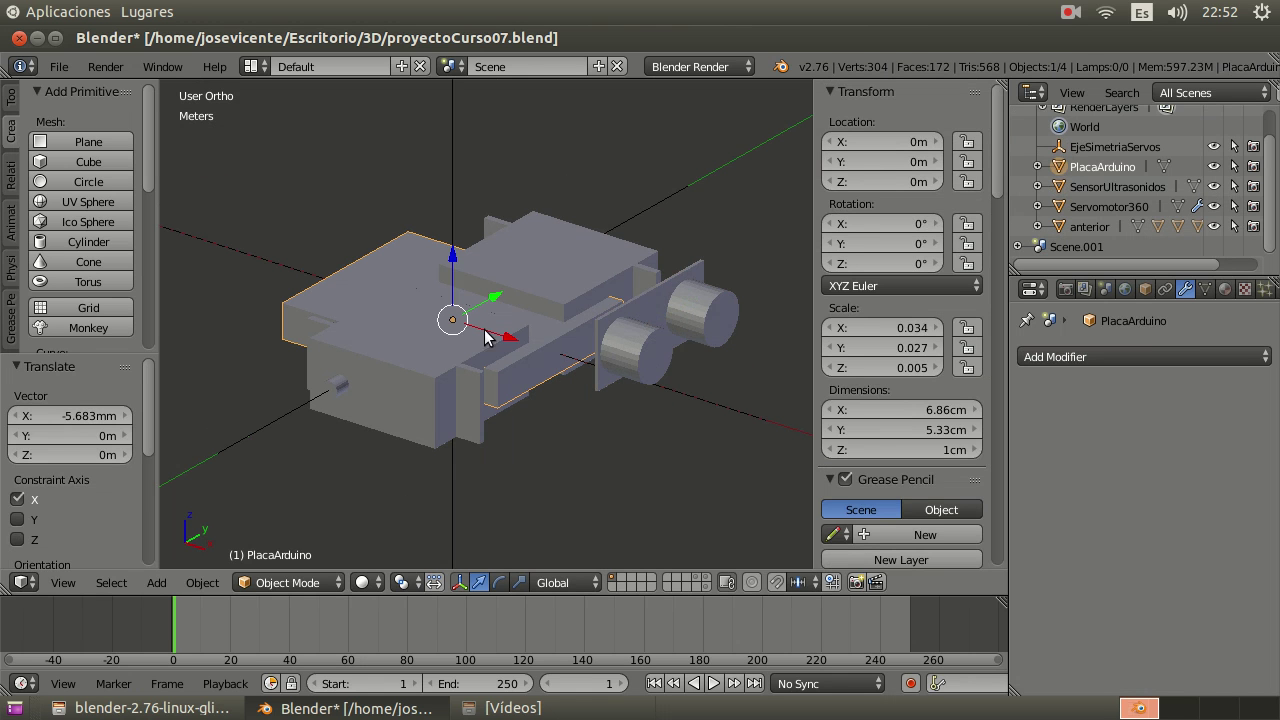
pyautogui.moveTo(456, 262); pyautogui.dragTo(463, 200)
pyautogui.moveTo(400, 251); pyautogui.dragTo(476, 228, button='middle')
pyautogui.moveTo(530, 272); pyautogui.dragTo(580, 259)
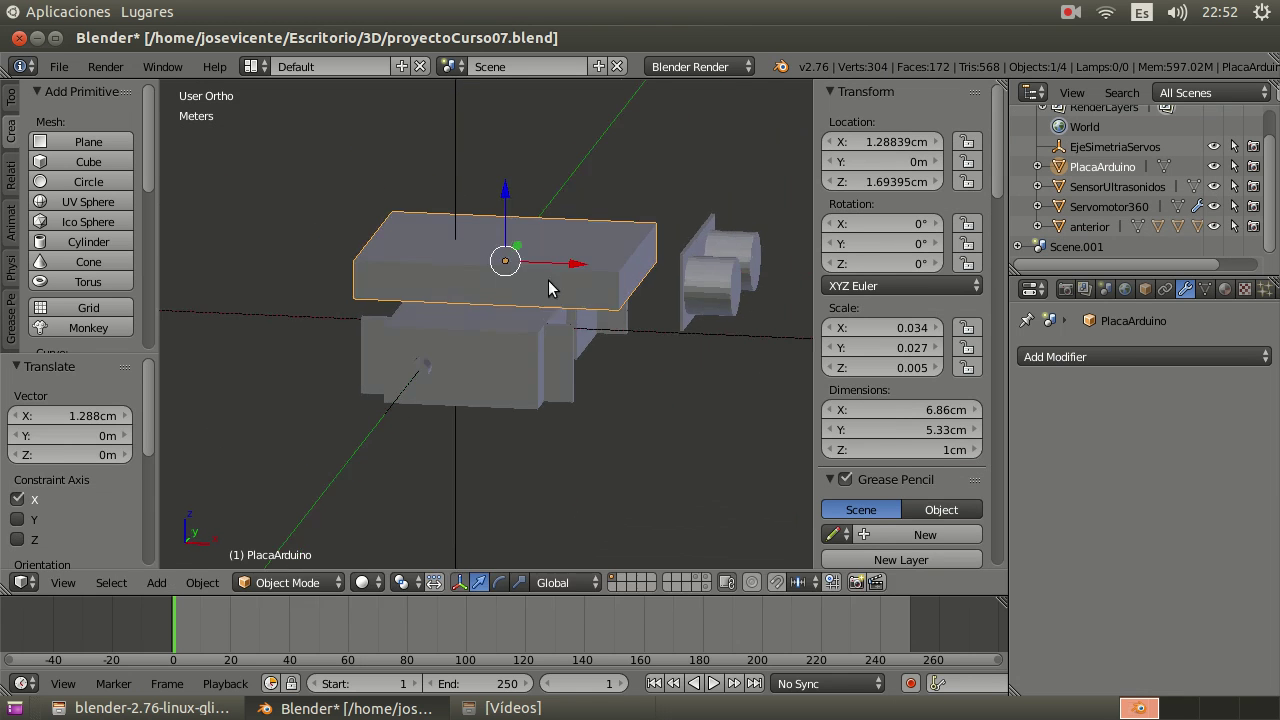
pyautogui.moveTo(548, 280); pyautogui.dragTo(521, 331, button='middle')
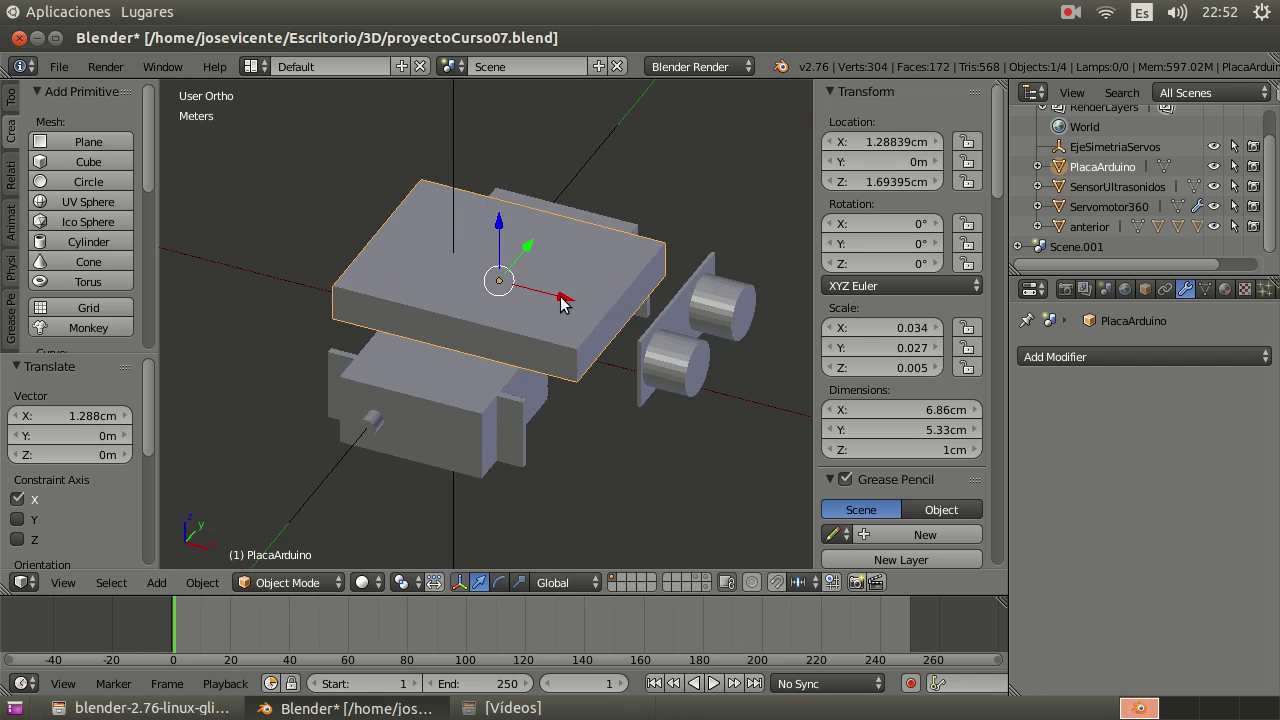
pyautogui.moveTo(566, 296); pyautogui.dragTo(543, 290)
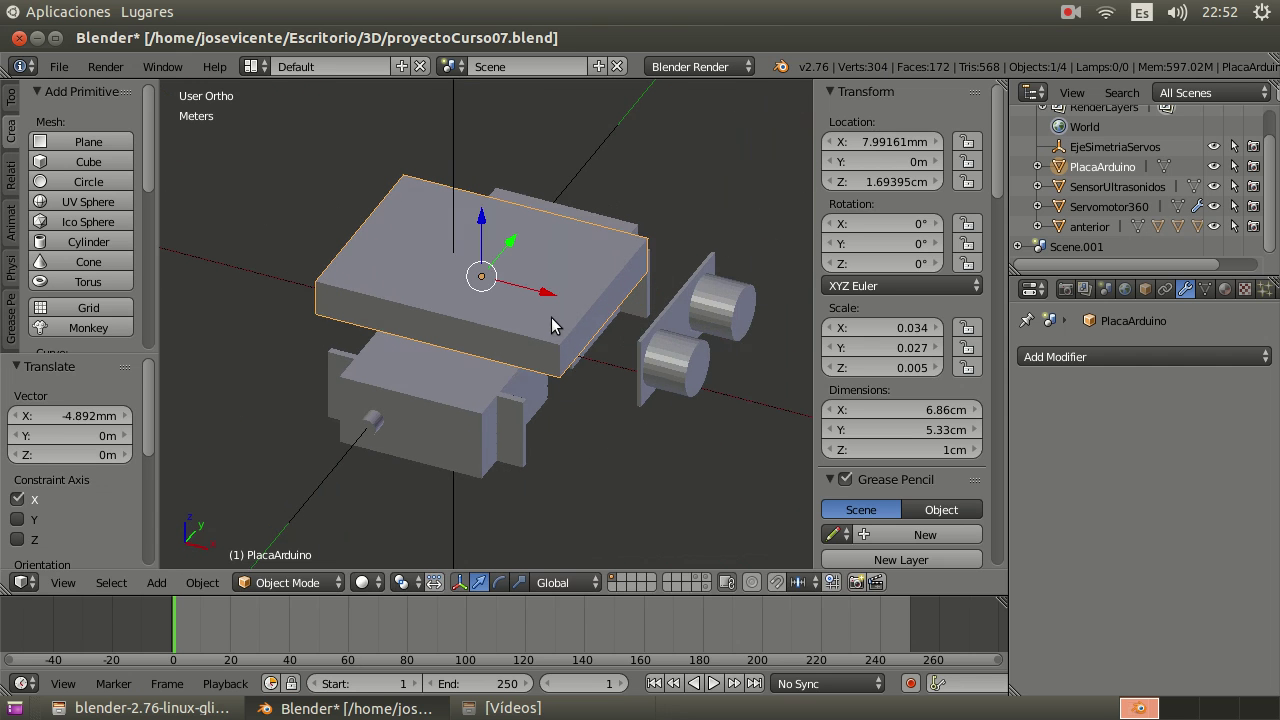
# - Move SensorUltrasonidos farther forward and up, to about X 7.59 cm and Z 2.83 cm
pyautogui.moveTo(551, 325); pyautogui.dragTo(694, 332, button='middle')
pyautogui.rightClick(610, 306)
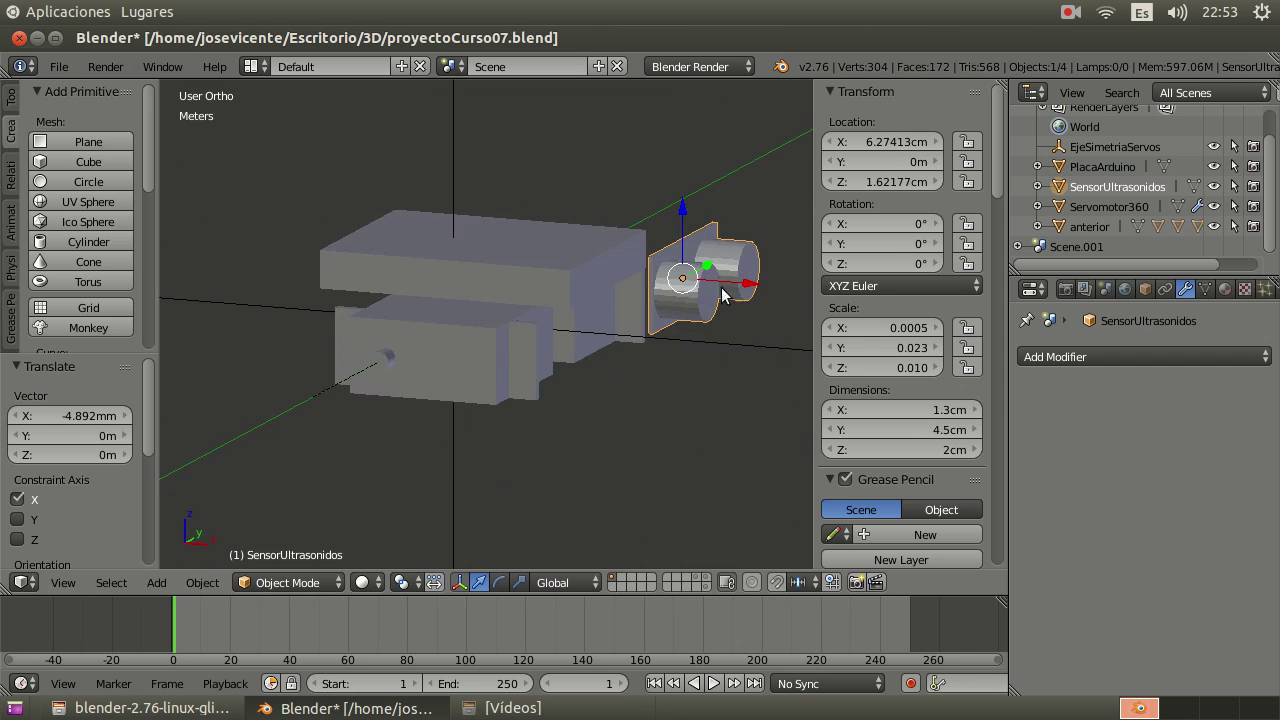
pyautogui.moveTo(745, 287); pyautogui.dragTo(735, 233)
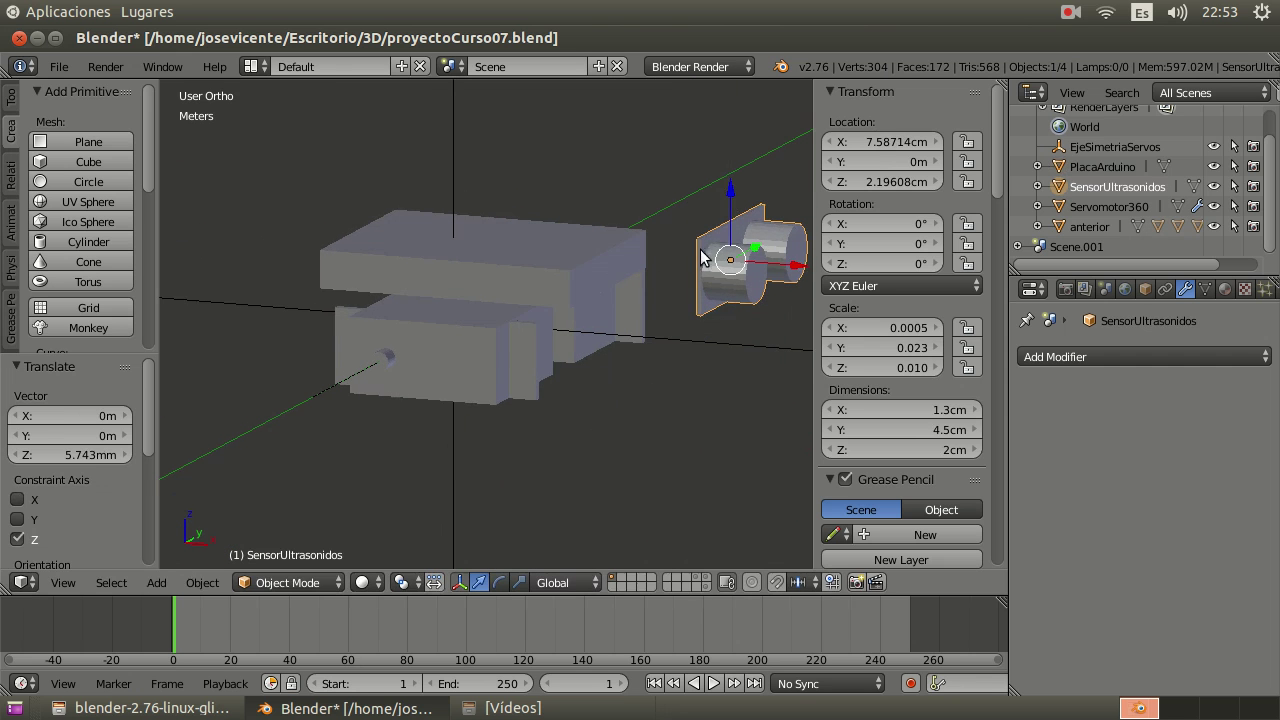
pyautogui.moveTo(652, 265); pyautogui.dragTo(521, 291, button='middle')
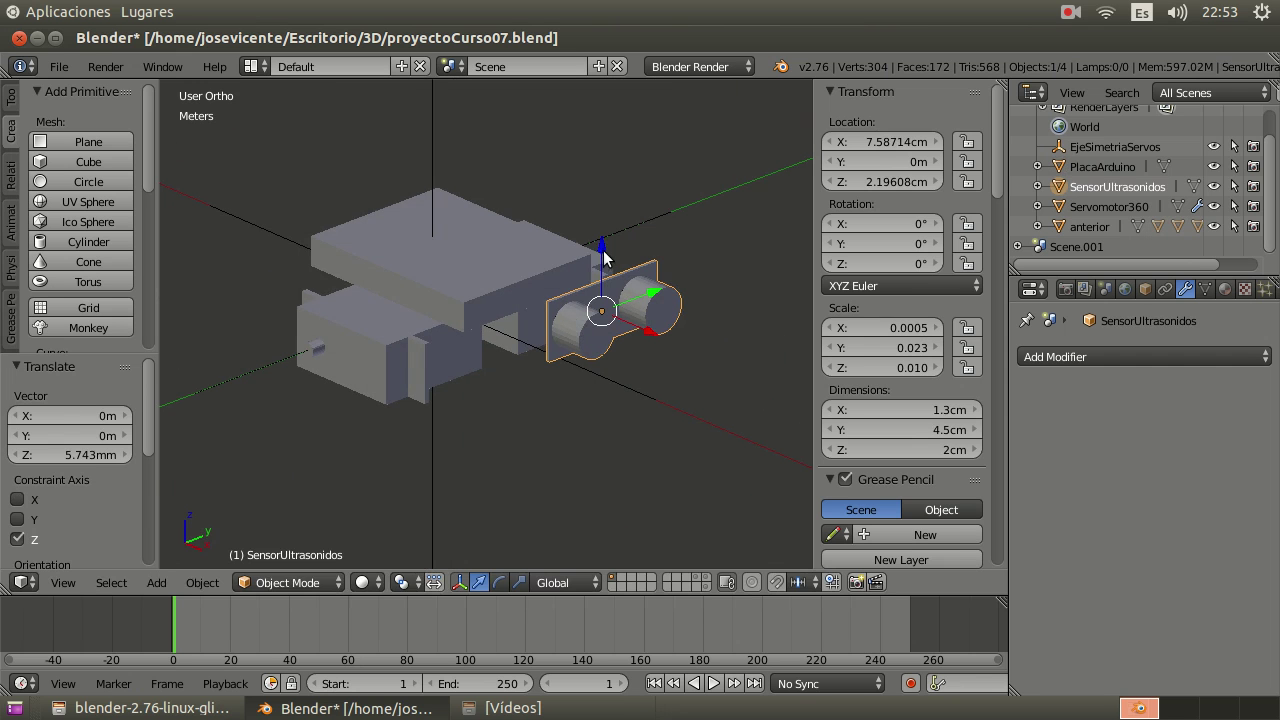
pyautogui.moveTo(603, 250); pyautogui.dragTo(603, 229)
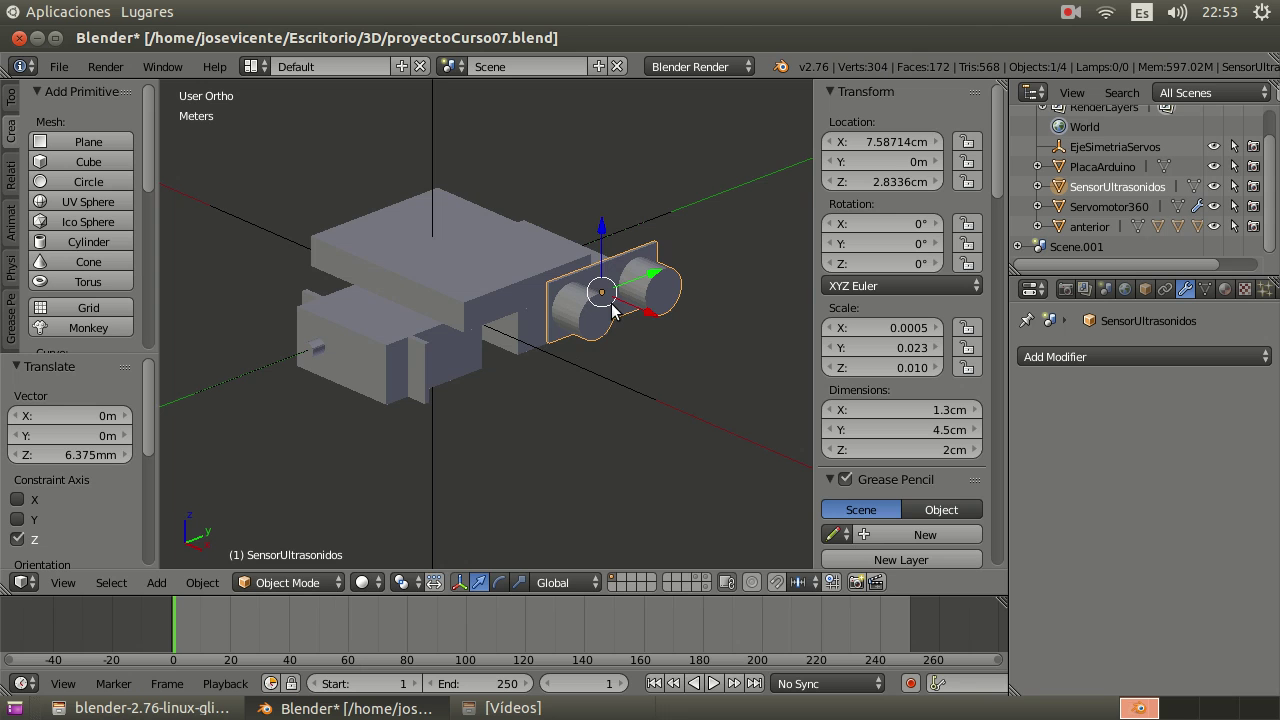
pyautogui.moveTo(600, 295); pyautogui.dragTo(540, 305, button='middle')
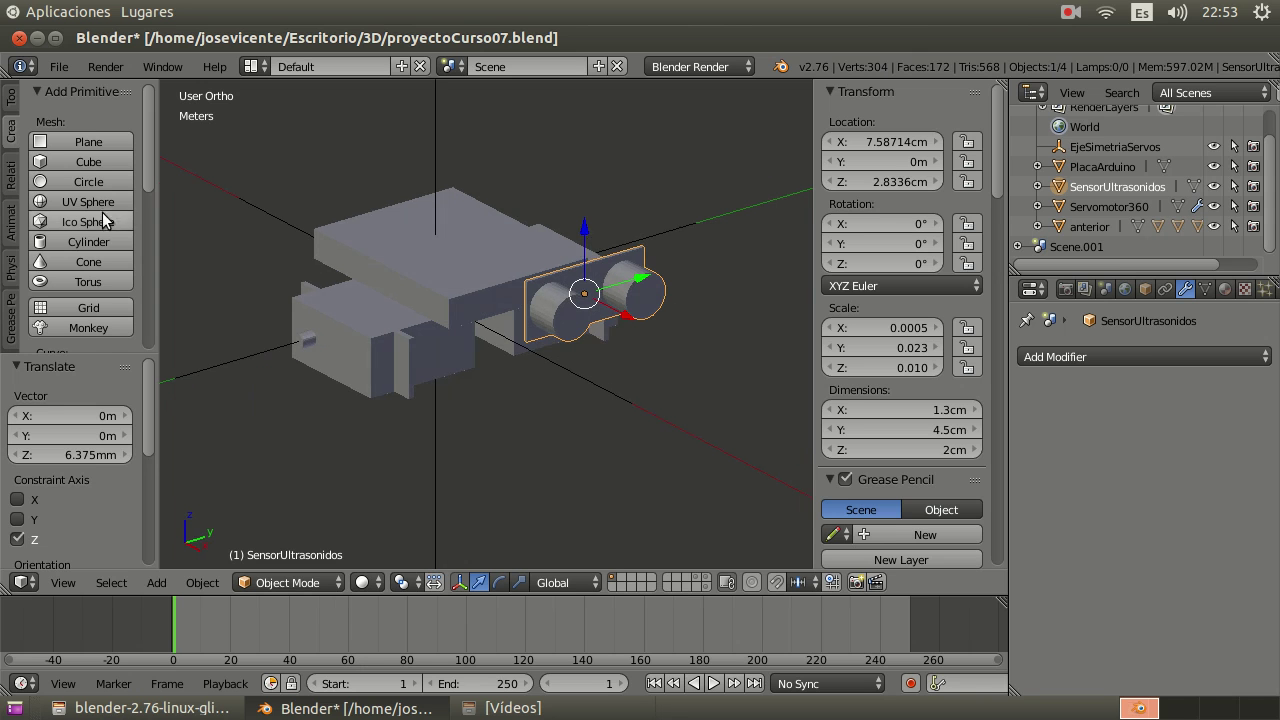
# - Add a cube and set its dimensions to 7 cm in X, 7 cm in Y and 3 cm in Z
pyautogui.click(82, 161)
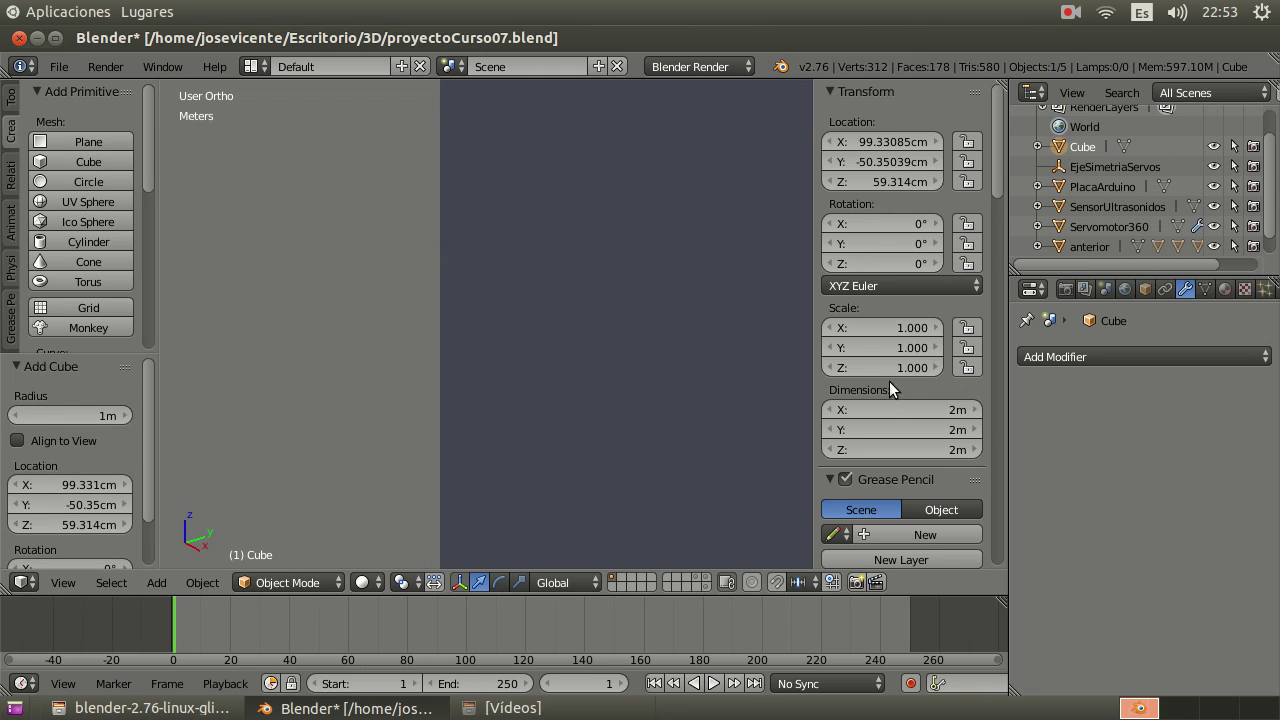
pyautogui.click(892, 409)
pyautogui.write('7c')
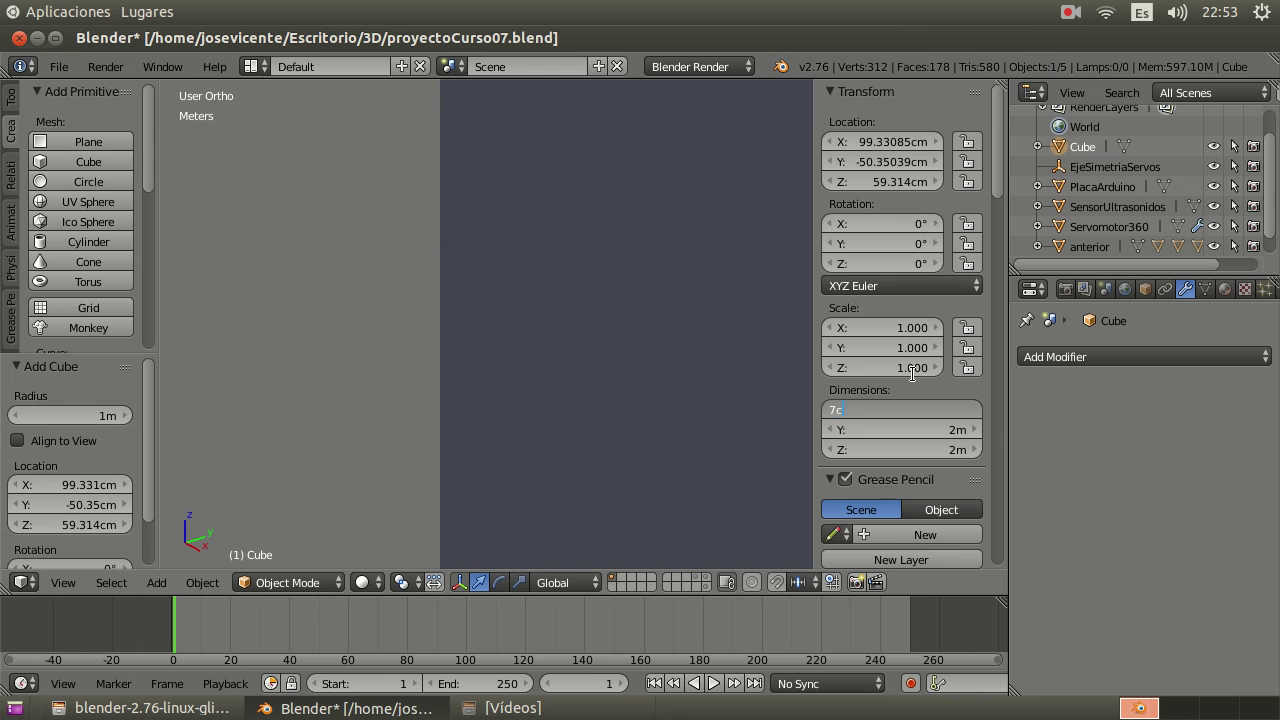
pyautogui.write('m')
pyautogui.press('Return')
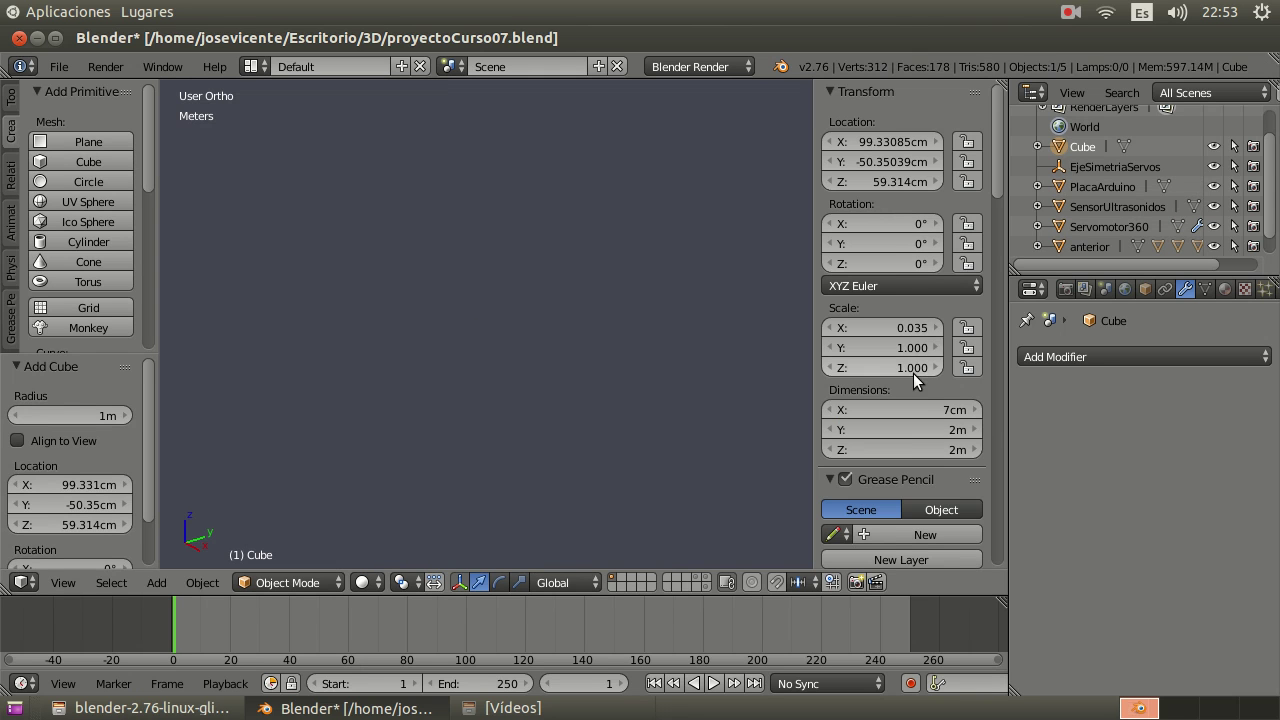
pyautogui.click(938, 429)
pyautogui.write('7cm')
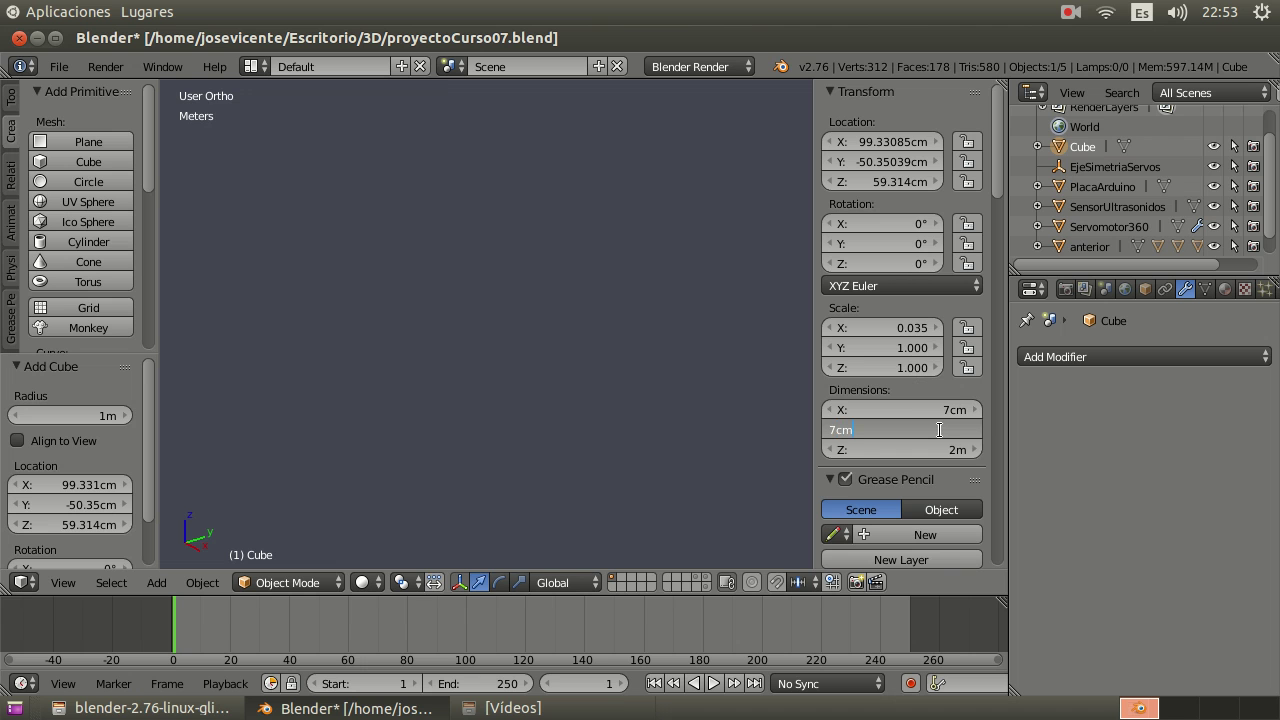
pyautogui.press('Return')
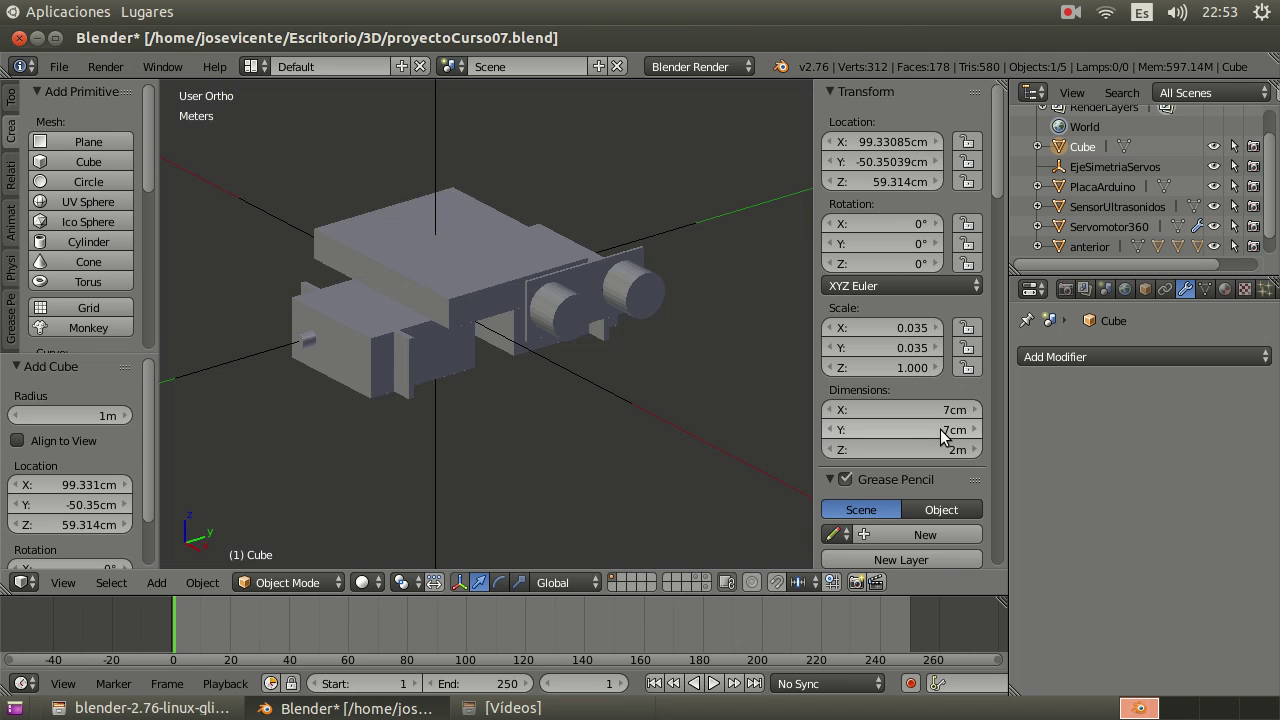
pyautogui.click(946, 448)
pyautogui.write('3cm')
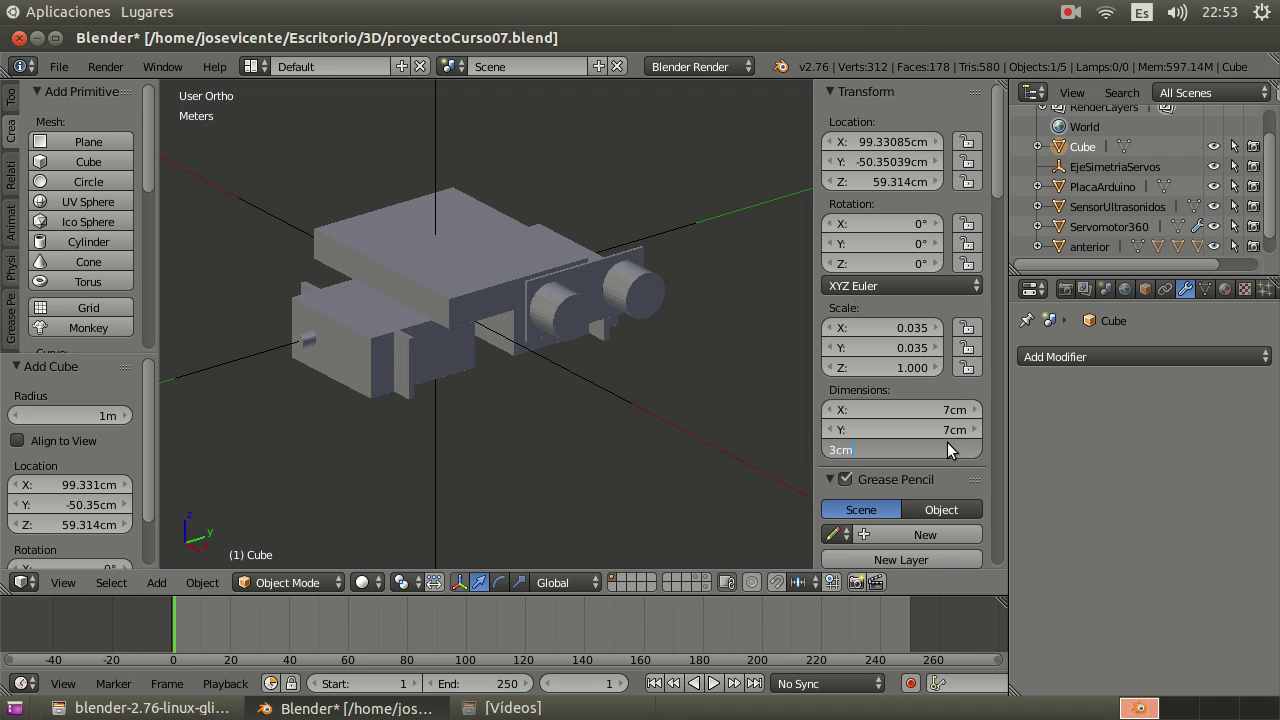
pyautogui.press('Return')
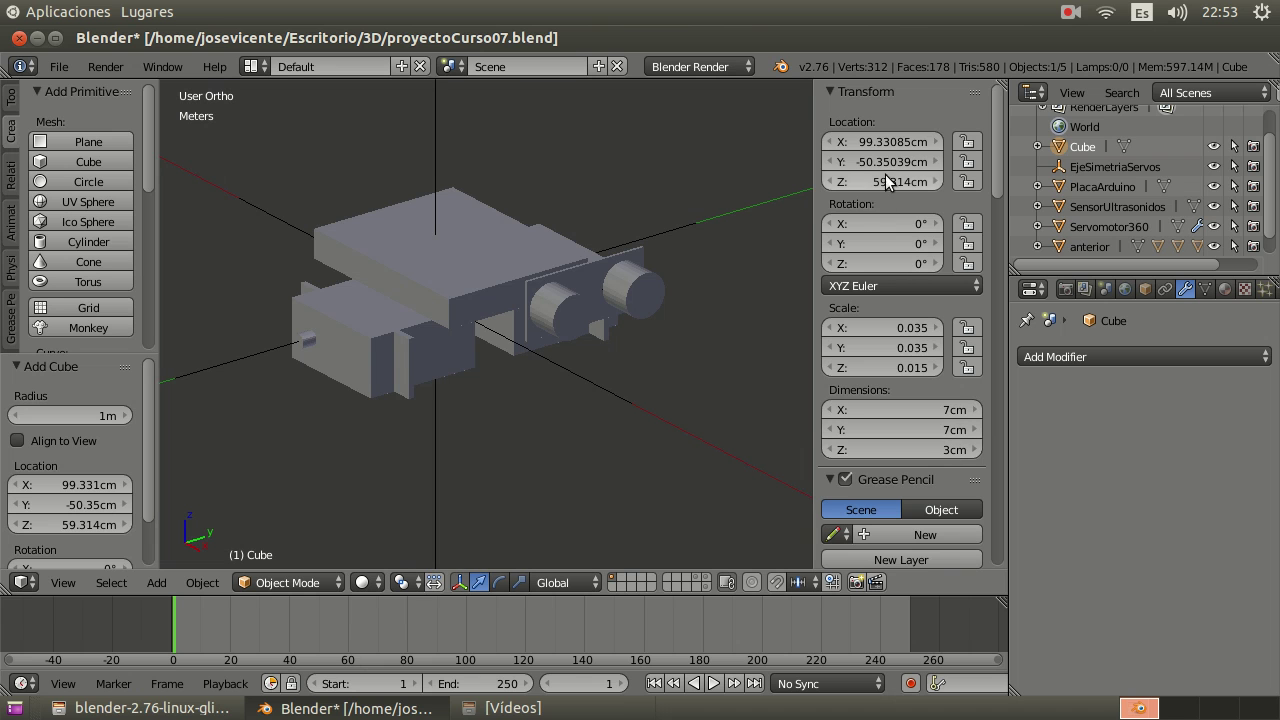
# - Place the new block at the origin by setting its X, Y and Z locations to 0
pyautogui.click(886, 142)
pyautogui.write('0')
pyautogui.press('Tab')
pyautogui.write('0')
pyautogui.press('Tab')
pyautogui.write('0')
pyautogui.press('Tab')
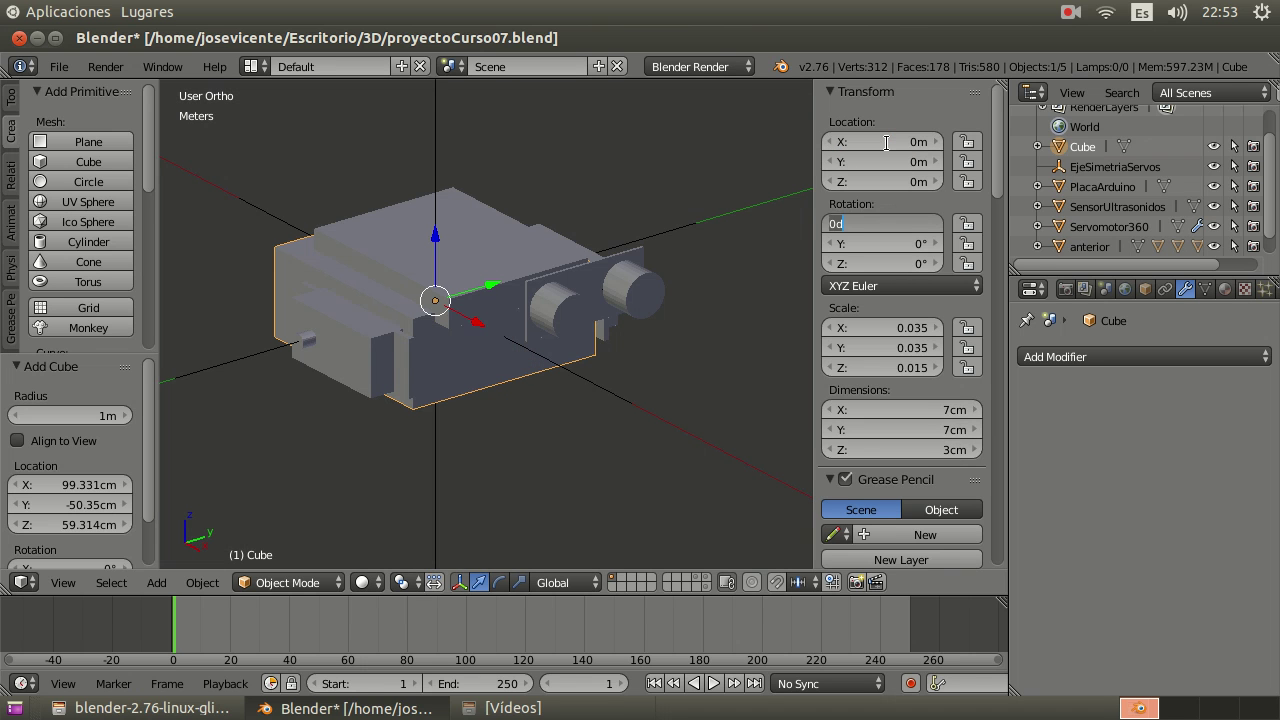
pyautogui.press('Return')
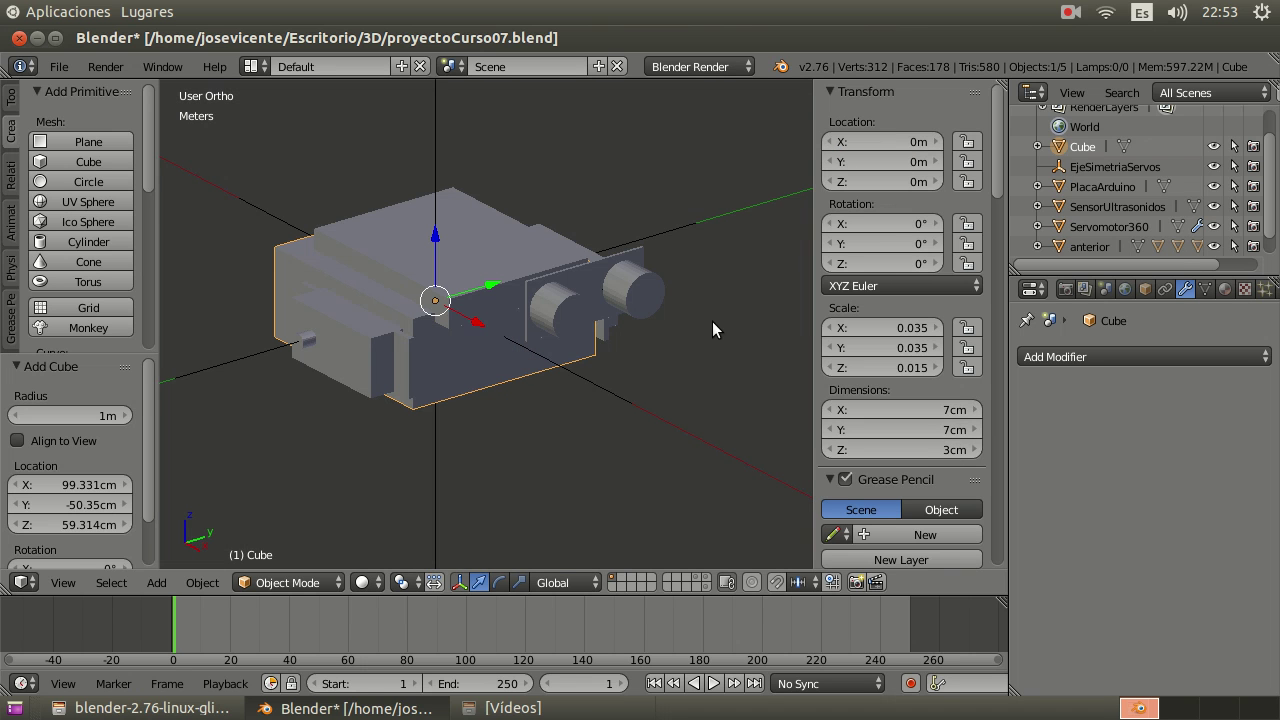
# - Move the new block forward along X to about 7.52 cm and lower it to about Z -6.64 mm
pyautogui.moveTo(712, 321); pyautogui.dragTo(544, 361, button='middle')
pyautogui.press('g')
pyautogui.press('x')
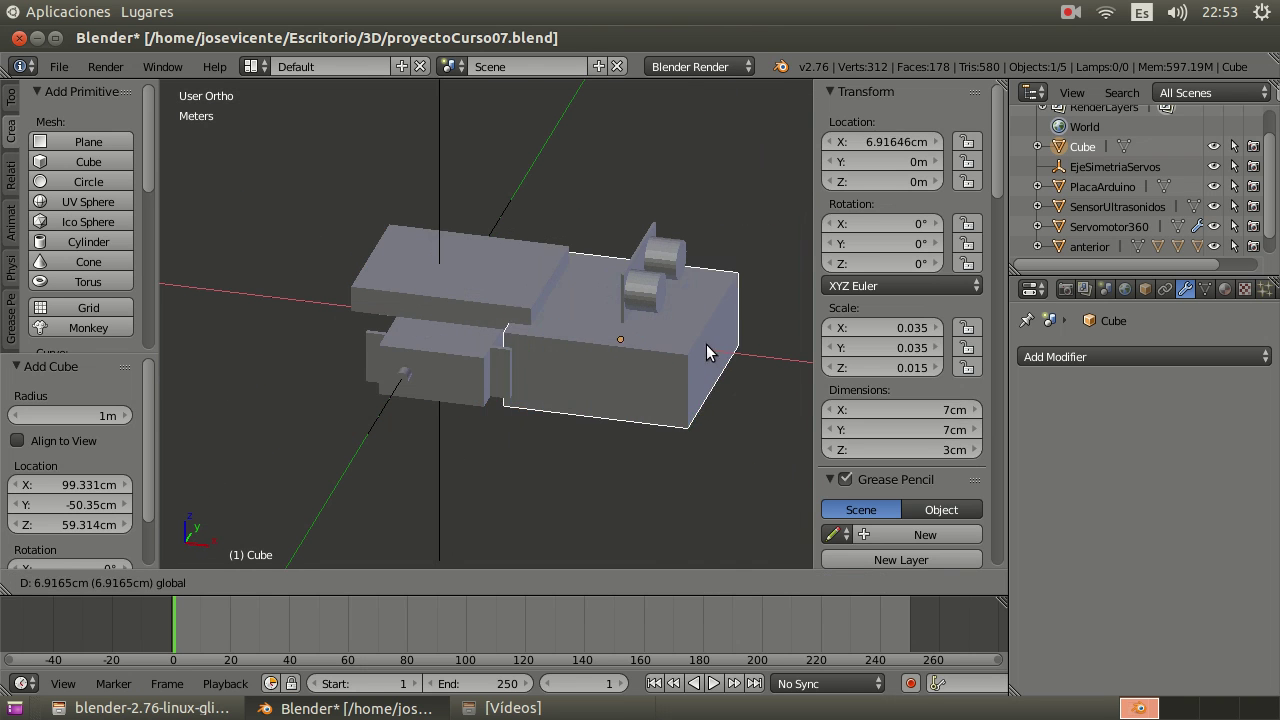
pyautogui.click(704, 344)
pyautogui.moveTo(665, 356); pyautogui.dragTo(644, 372, button='middle')
pyautogui.press('g')
pyautogui.press('z')
pyautogui.click(666, 288)
pyautogui.press('g')
pyautogui.press('x')
pyautogui.click(652, 357)
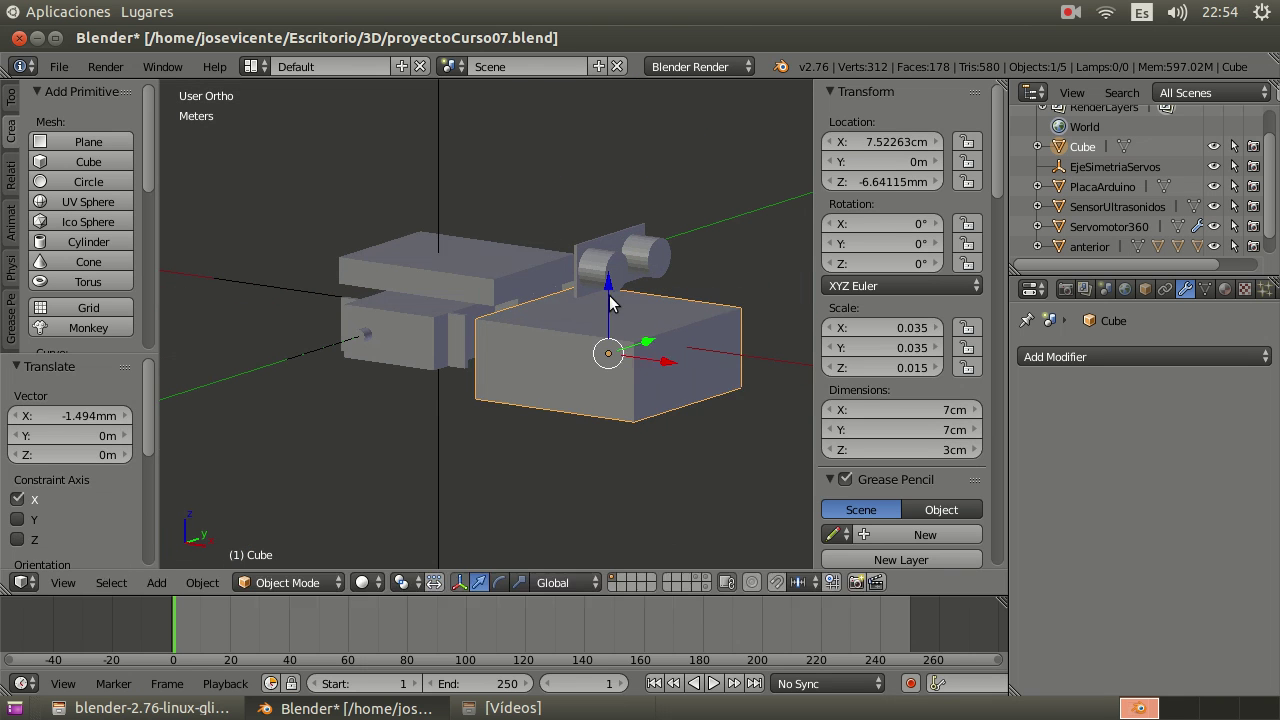
# - Raise the block to about Z -4.38 mm and shift it farther forward to about X 8.6 cm
pyautogui.press('g')
pyautogui.press('z')
pyautogui.click(607, 288)
pyautogui.moveTo(607, 288); pyautogui.dragTo(806, 374, button='middle')
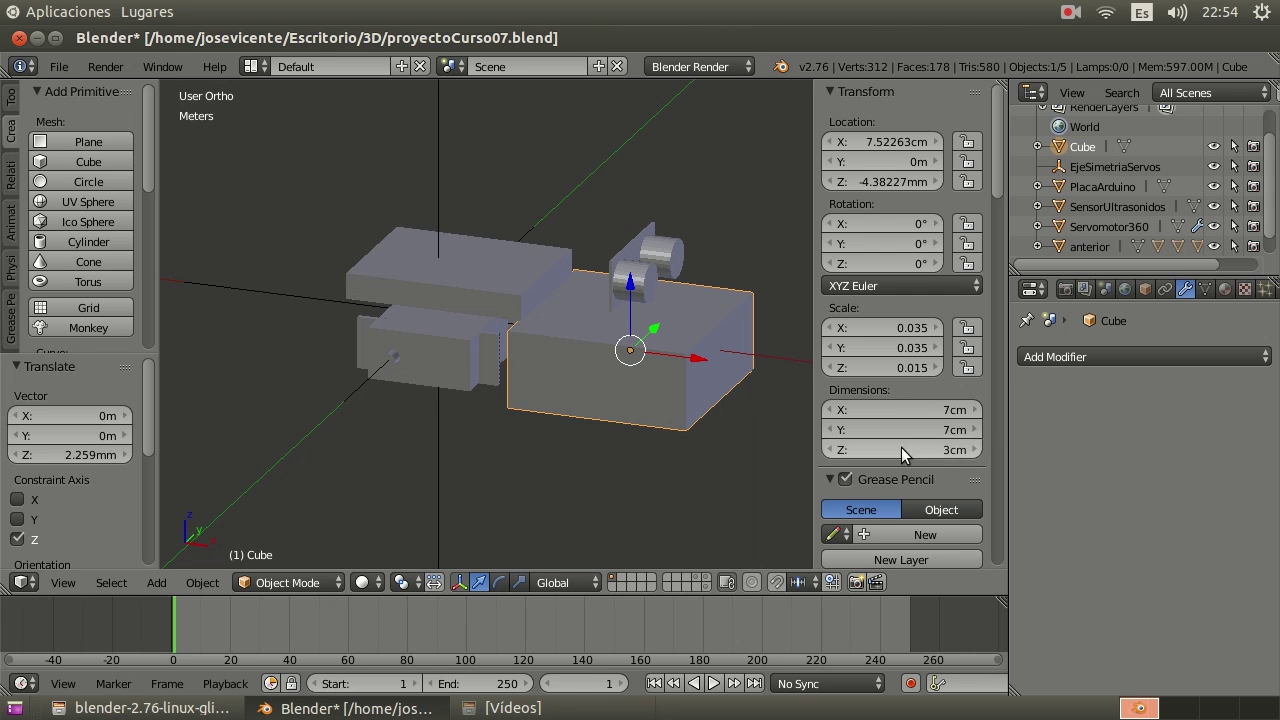
pyautogui.moveTo(700, 362)
pyautogui.mouseDown(button='middle')
pyautogui.moveTo(685, 356)
pyautogui.moveTo(697, 358)
pyautogui.mouseUp(button='middle')
pyautogui.moveTo(699, 352); pyautogui.dragTo(726, 349)
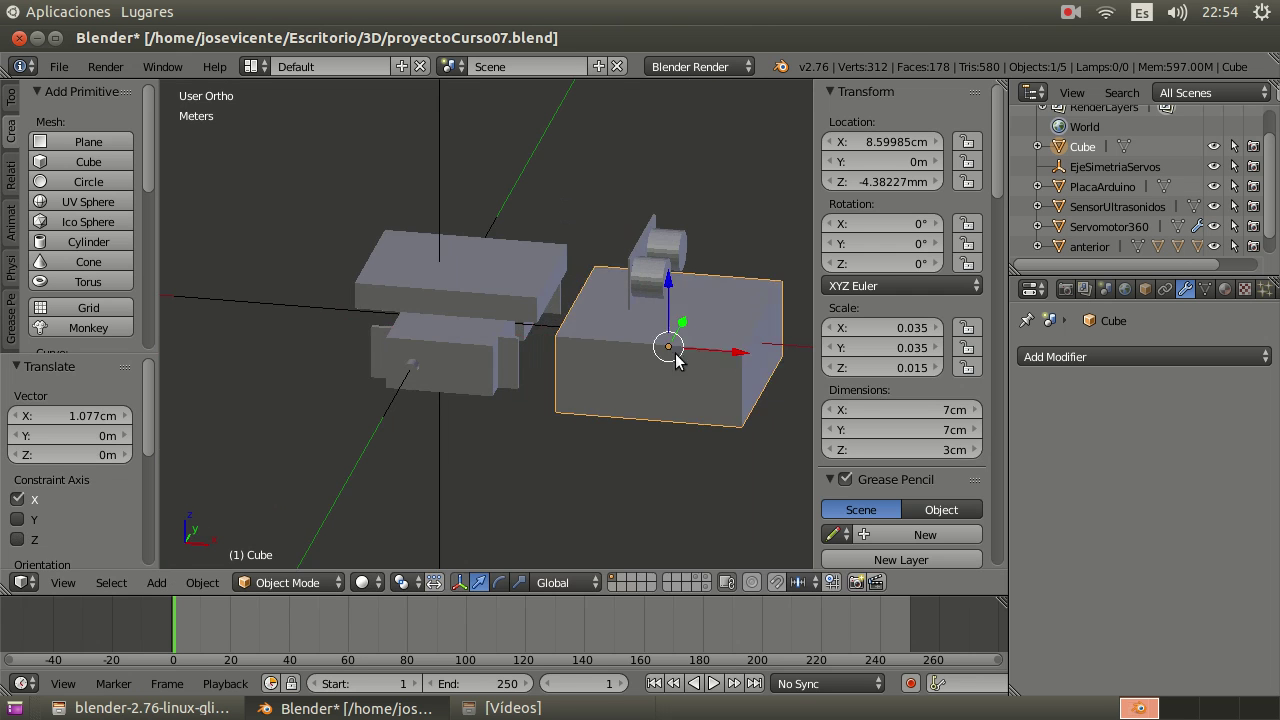
# - Set the block's X dimension to 9 cm
pyautogui.moveTo(726, 349); pyautogui.dragTo(762, 295, button='middle')
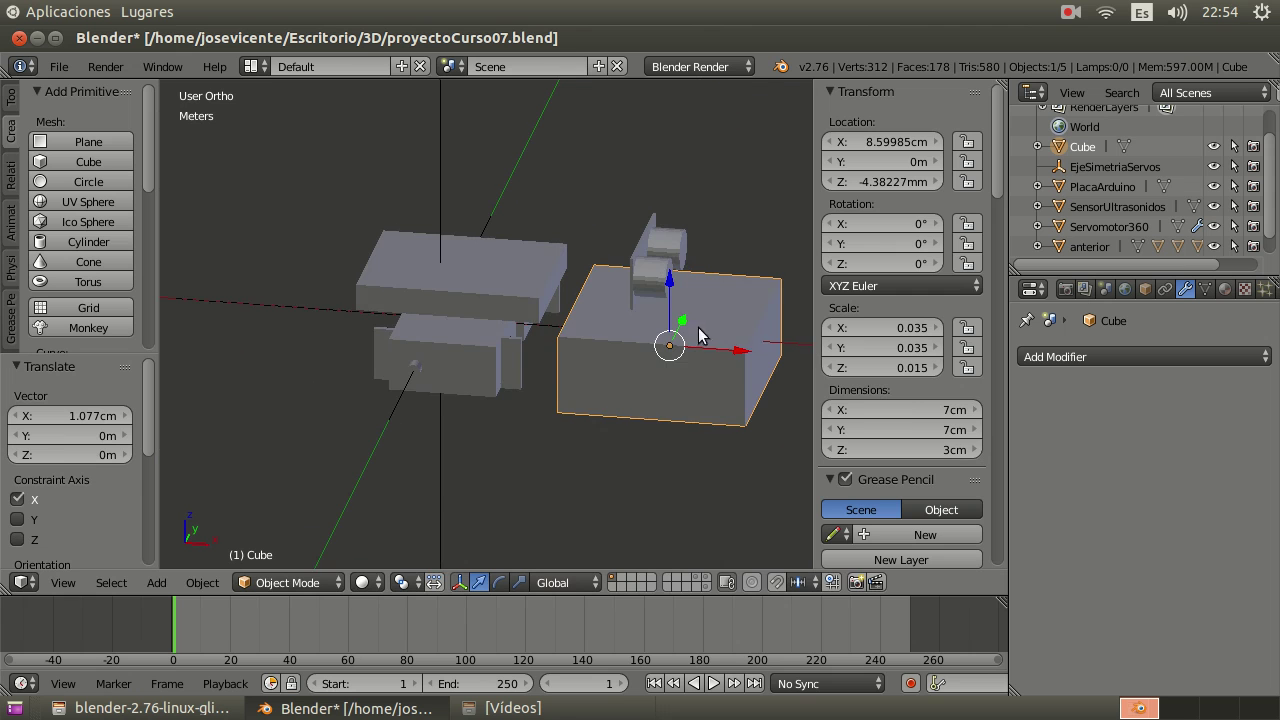
pyautogui.moveTo(698, 330); pyautogui.dragTo(660, 340, button='middle')
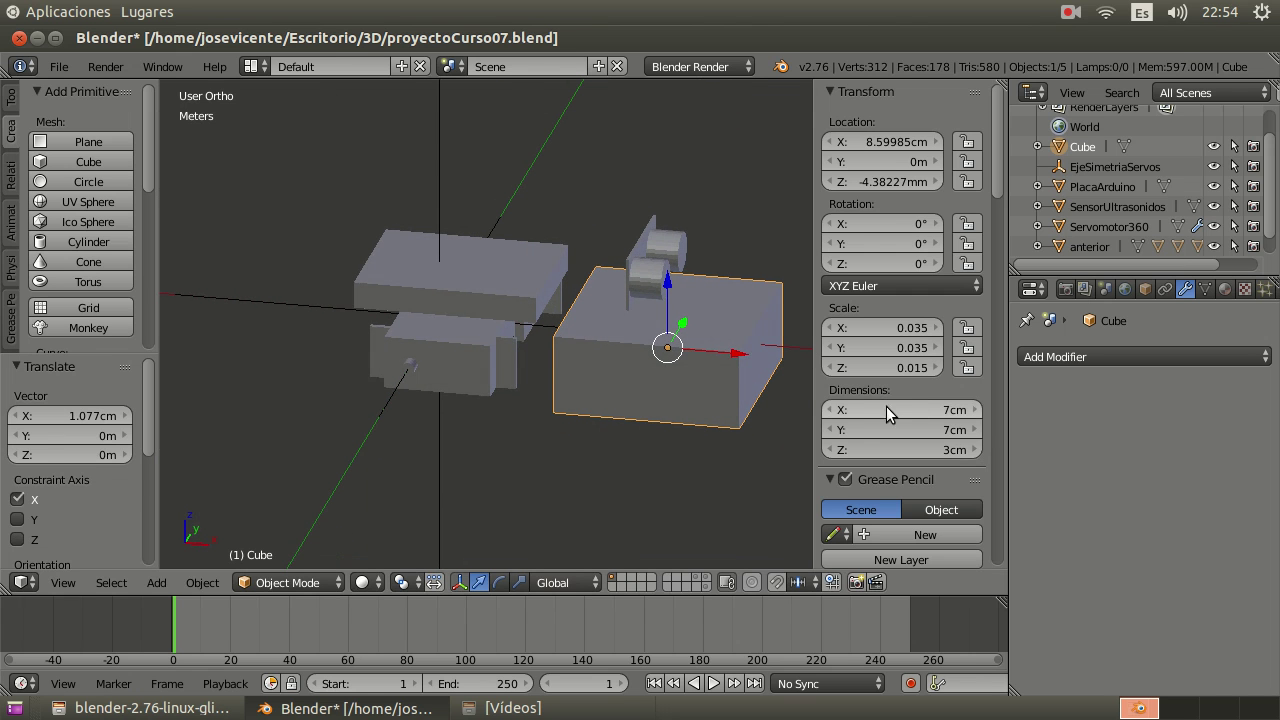
pyautogui.click(886, 406)
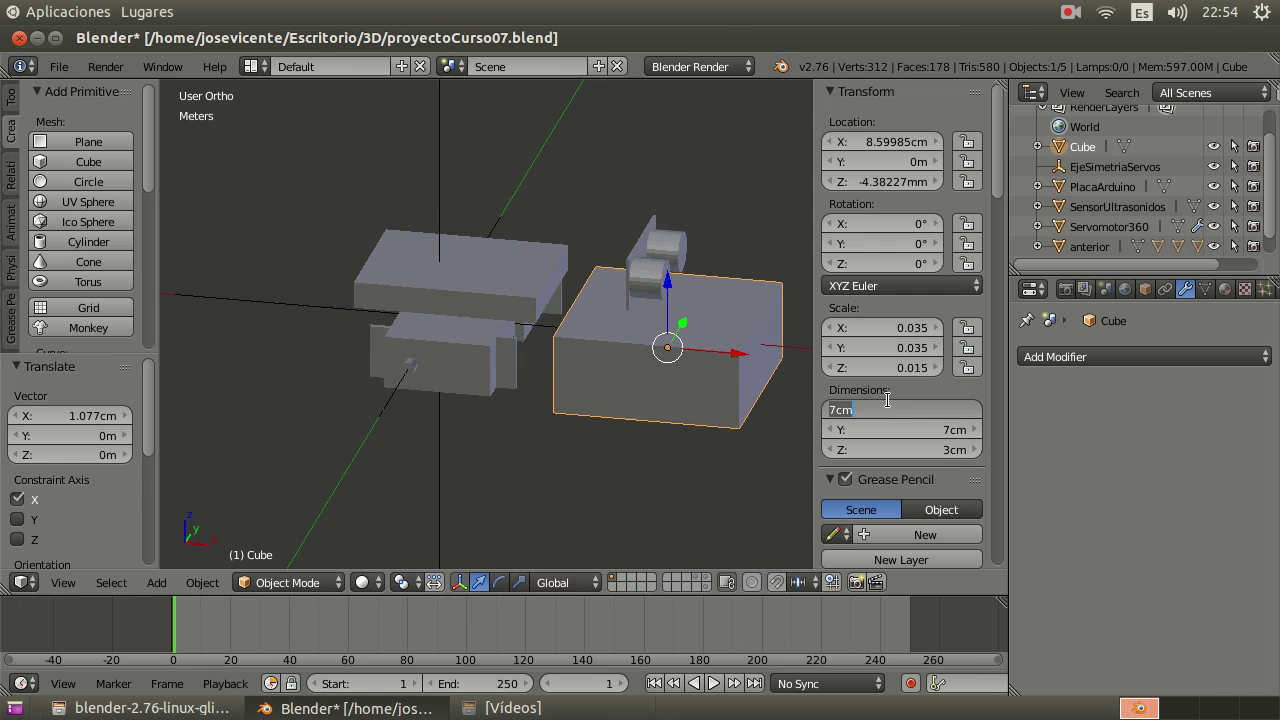
pyautogui.write('9')
pyautogui.press('Return')
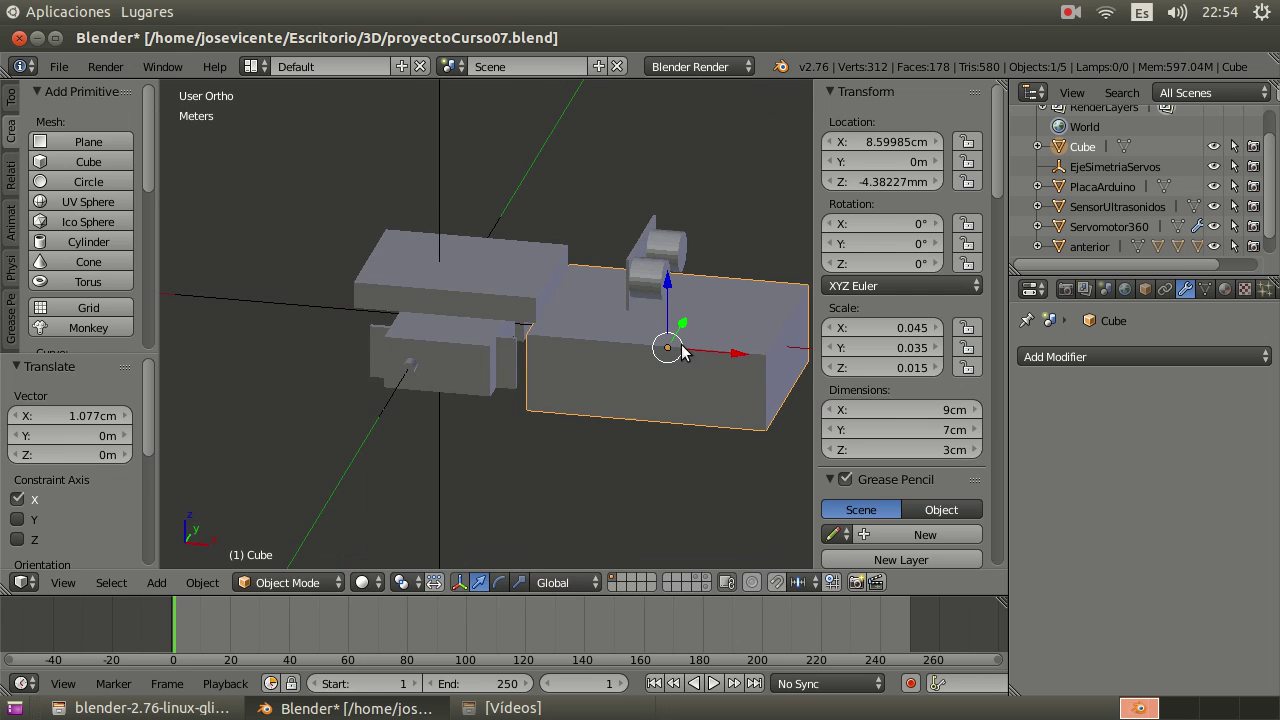
# - Reposition the lengthened block in front of the servomotors at about X 8.93 cm and Z -6.14 mm
pyautogui.moveTo(680, 350)
pyautogui.mouseDown(button='middle')
pyautogui.moveTo(668, 340)
pyautogui.moveTo(700, 338)
pyautogui.mouseUp(button='middle')
pyautogui.moveTo(720, 348); pyautogui.dragTo(734, 342)
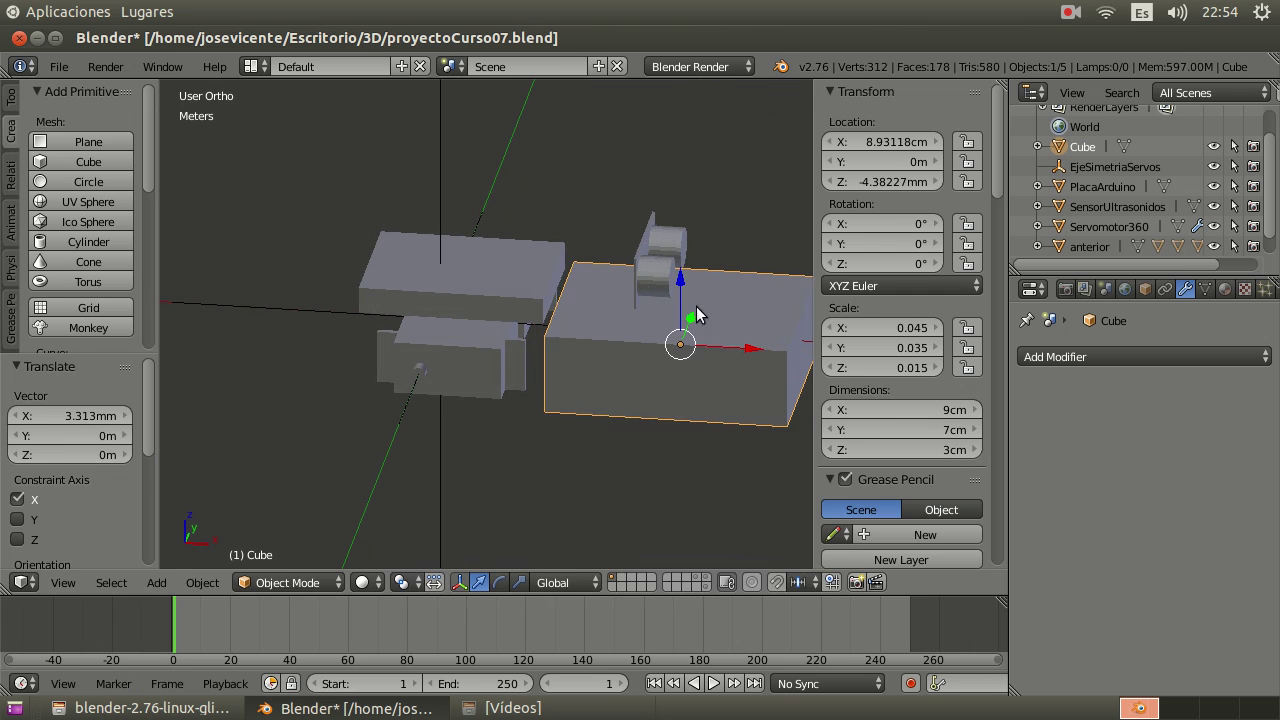
pyautogui.moveTo(680, 279); pyautogui.dragTo(680, 300)
pyautogui.moveTo(680, 300)
pyautogui.mouseDown(button='middle')
pyautogui.moveTo(669, 294)
pyautogui.moveTo(677, 271)
pyautogui.moveTo(679, 287)
pyautogui.mouseUp(button='middle')
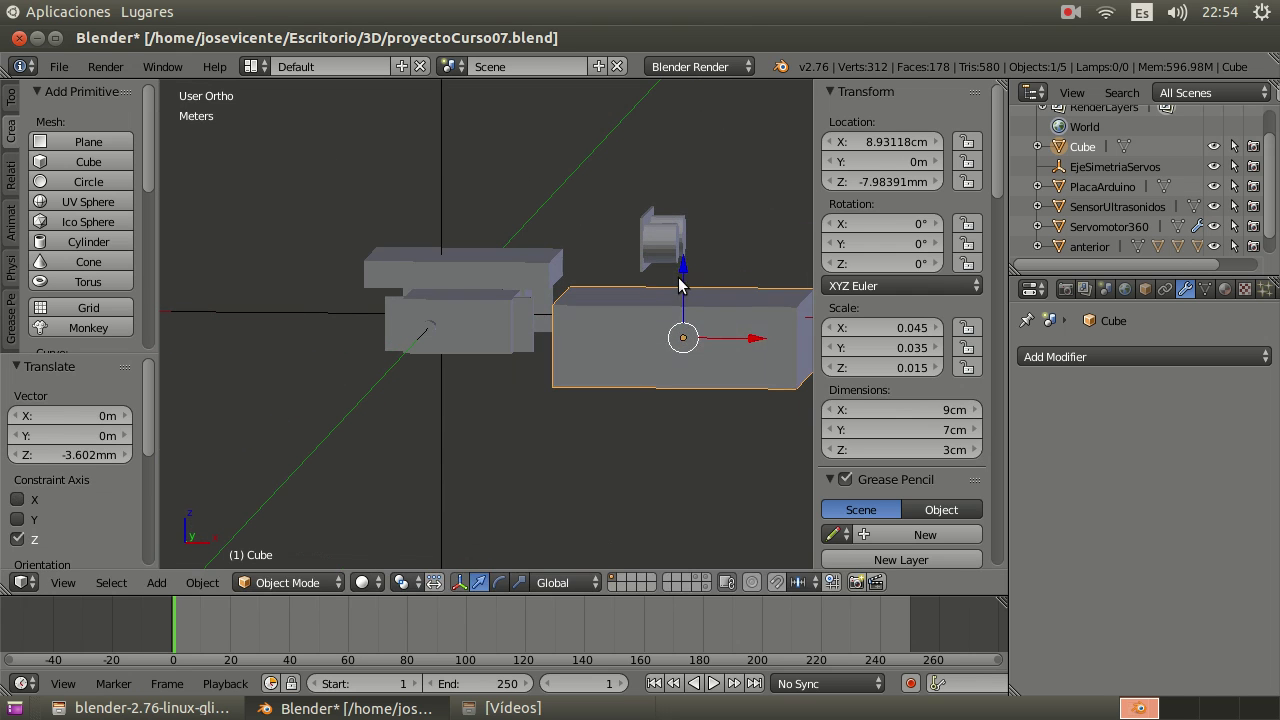
pyautogui.moveTo(680, 287); pyautogui.dragTo(680, 282)
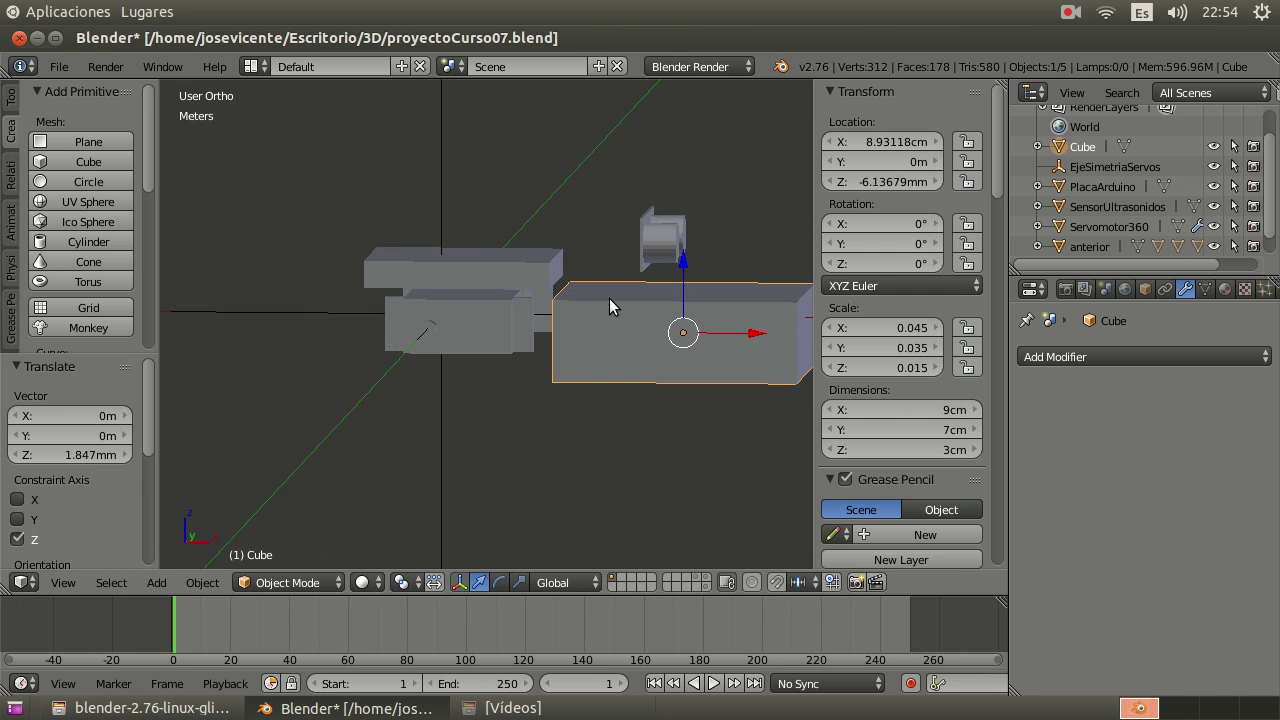